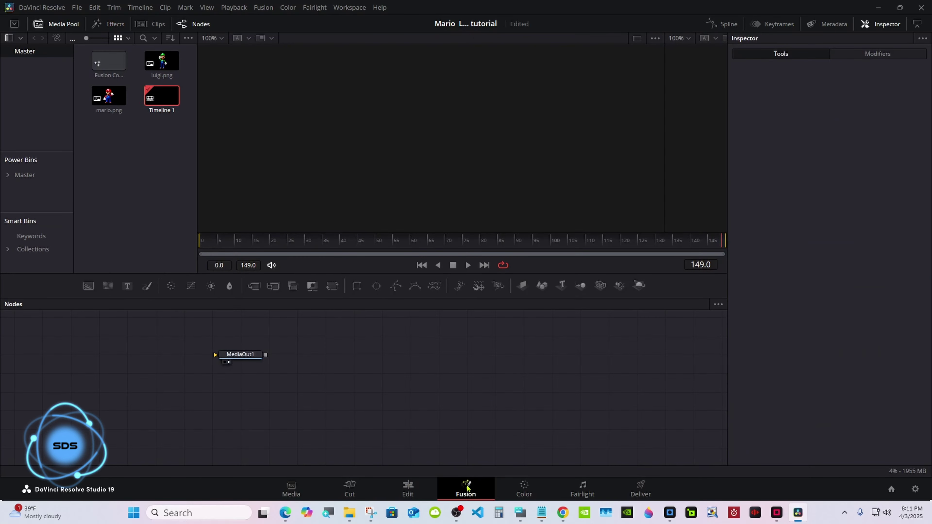
Step: Open the On-Screen Keyboard and move the MediaOut1 node farther right to make room in the node graph
click(520, 512)
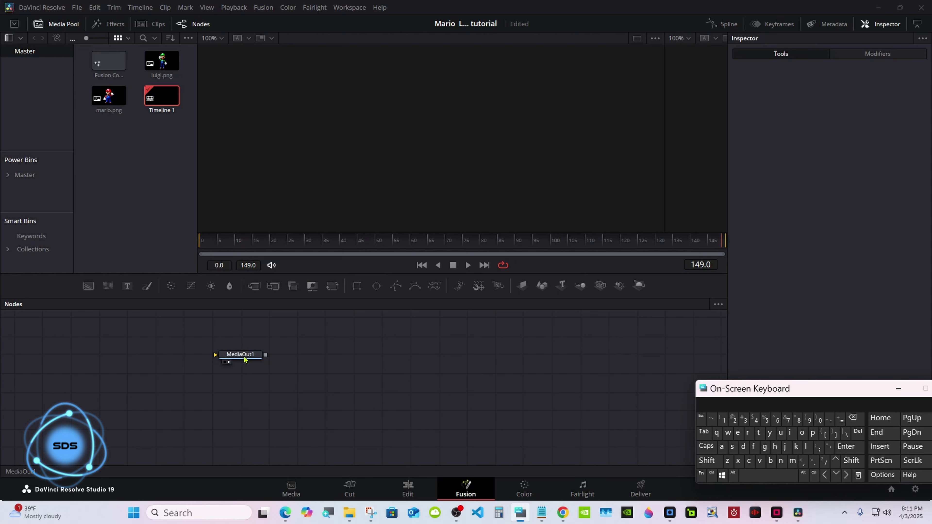
drag(240, 355, 524, 373)
click(304, 377)
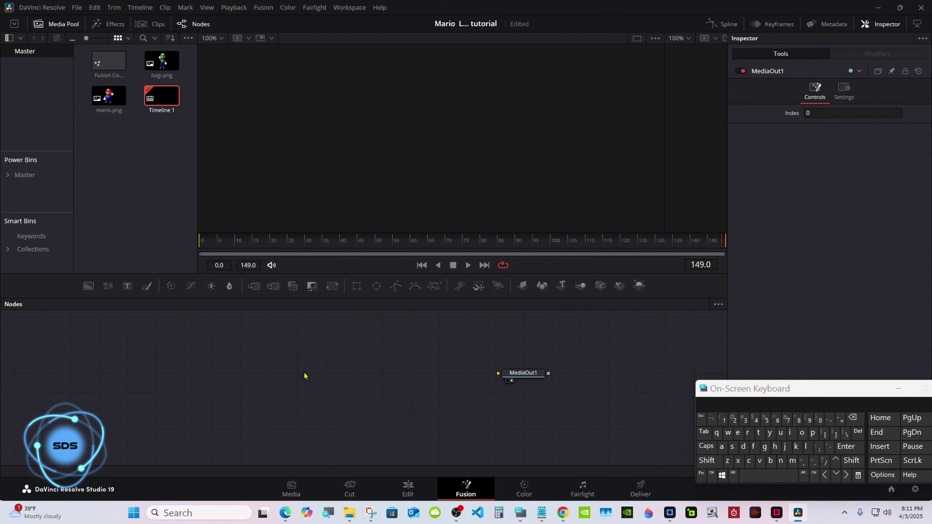
Step: Add an sRectangle node to the empty area of the node graph, well before MediaOut1
click(713, 460)
click(764, 475)
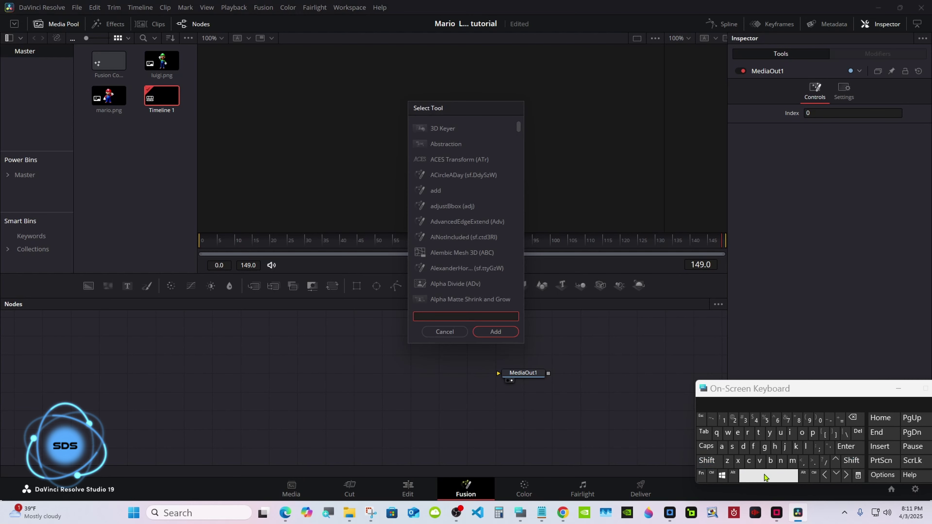
click(732, 447)
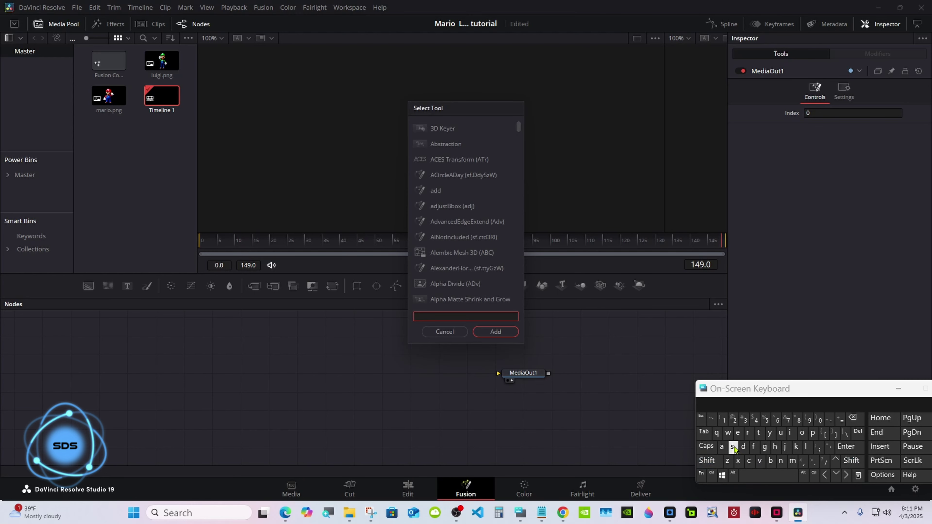
click(748, 433)
click(738, 432)
click(451, 175)
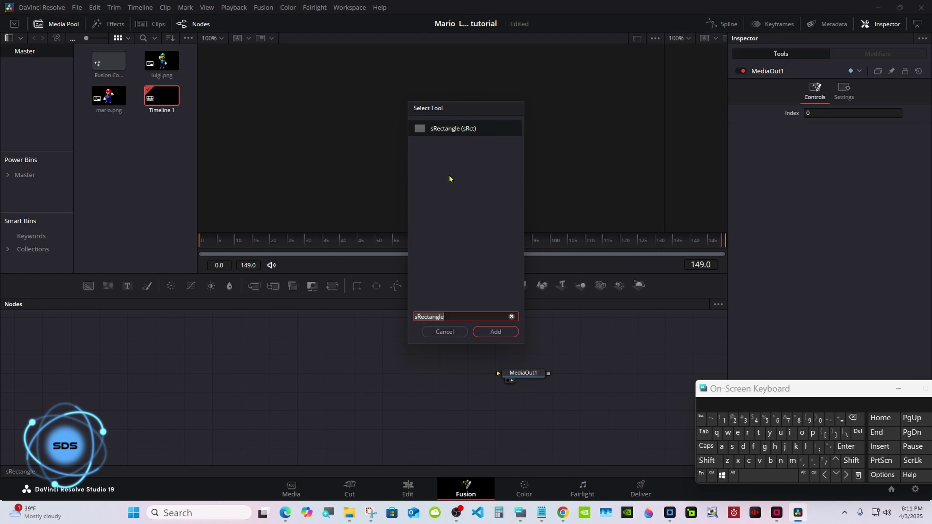
click(495, 332)
drag(315, 372, 286, 372)
Step: Add an Extrude 3D node connected after sRectangle1
click(706, 461)
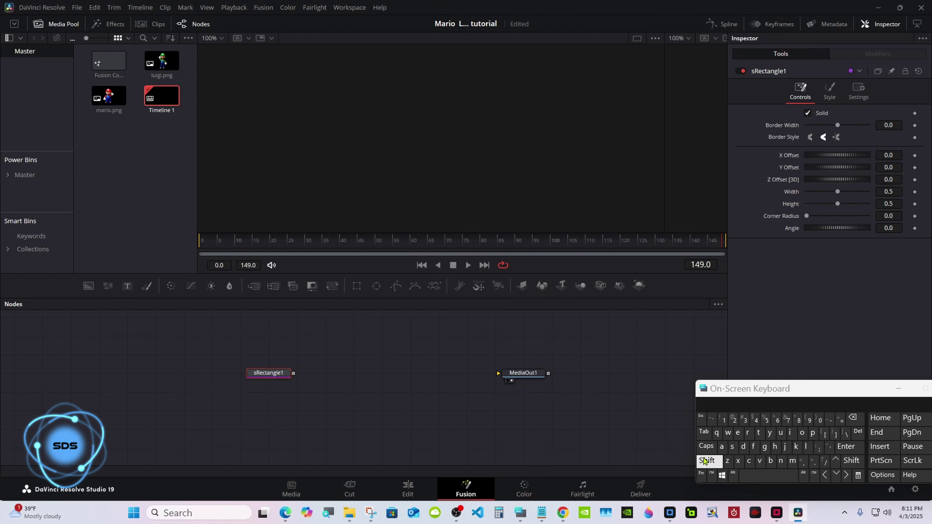
click(747, 475)
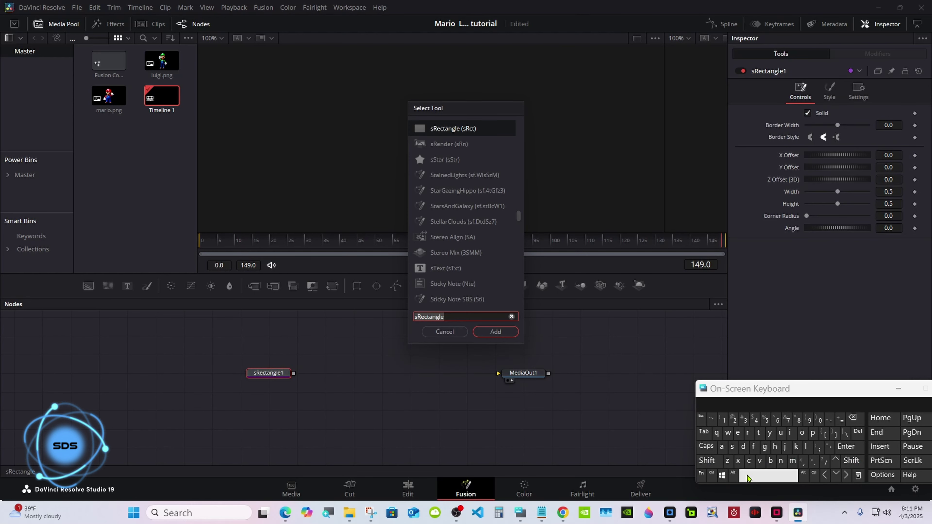
click(737, 432)
click(738, 460)
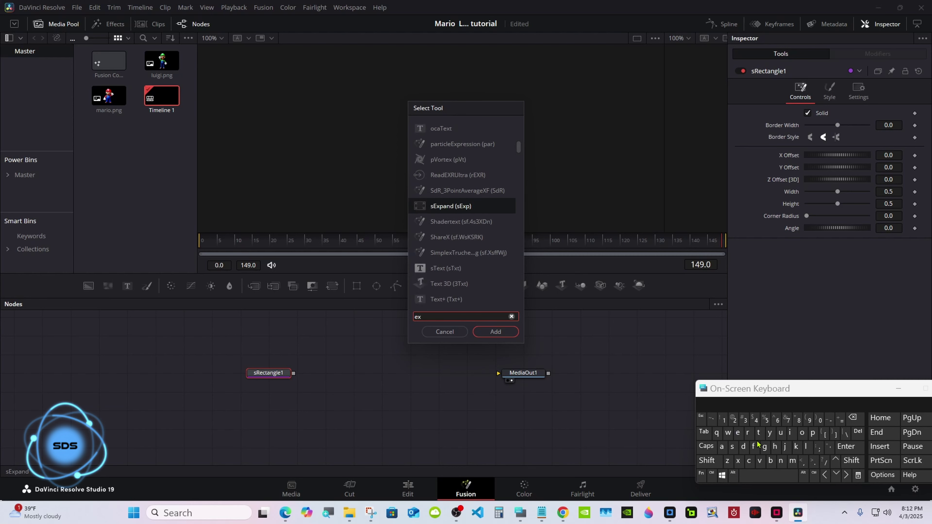
click(756, 434)
click(453, 128)
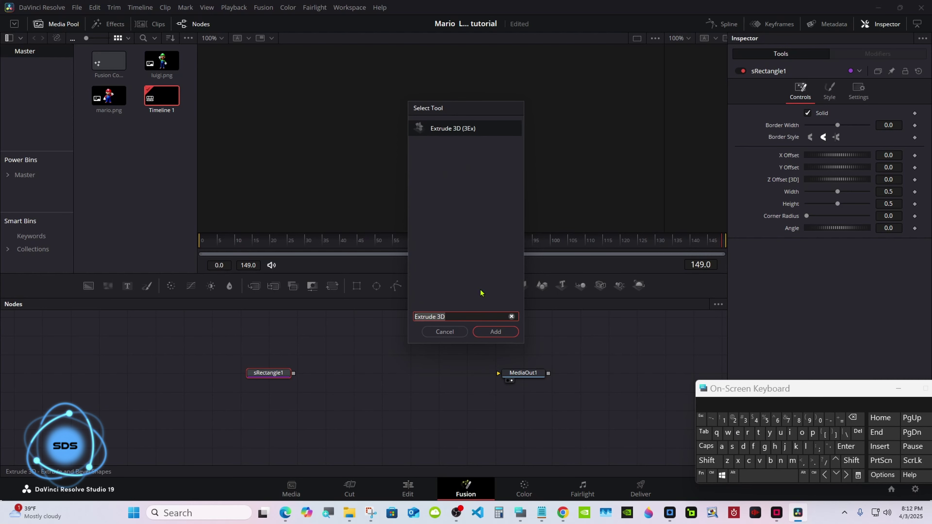
click(485, 331)
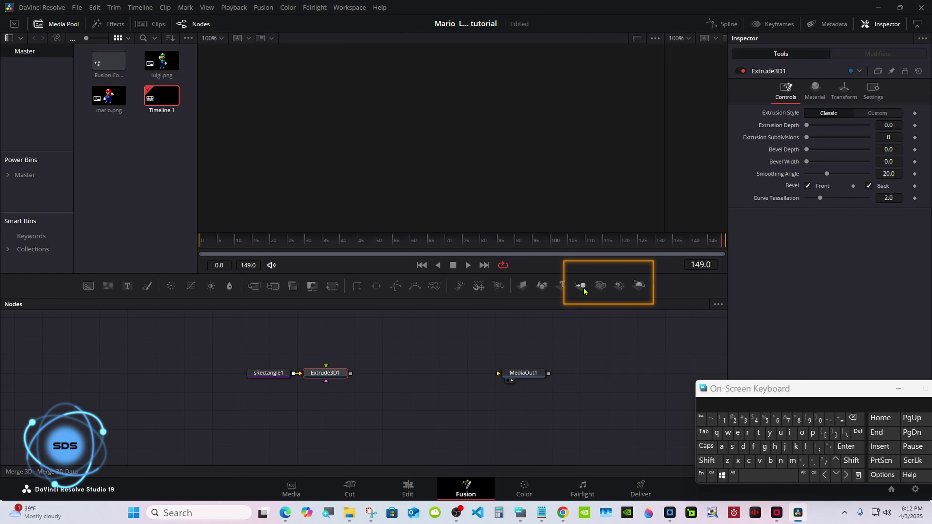
Step: Chain Merge 3D, Camera 3D and Renderer 3D nodes onto the extrusion and connect the renderer to MediaOut1
click(583, 288)
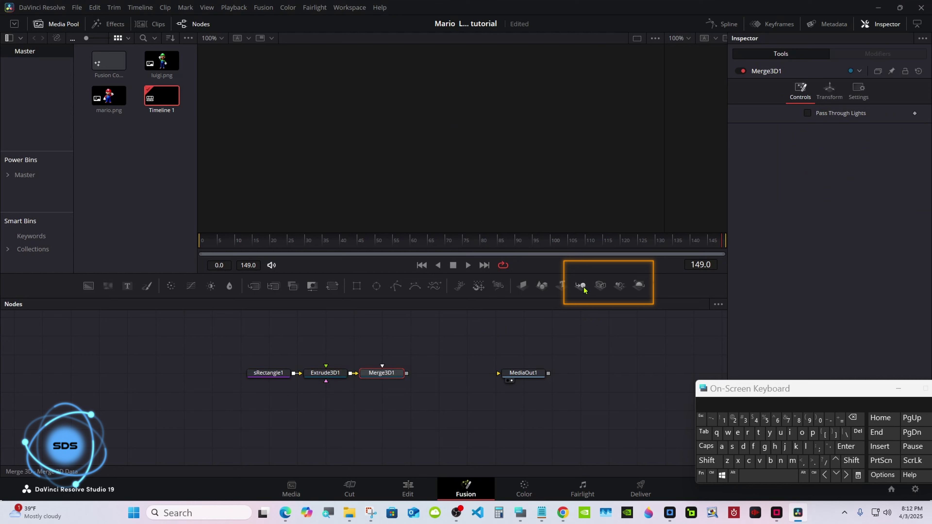
click(599, 287)
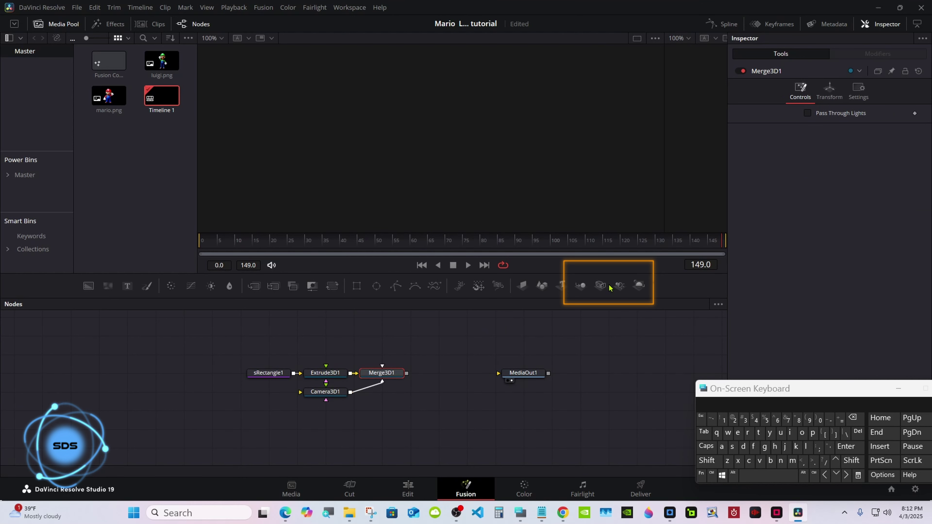
click(639, 286)
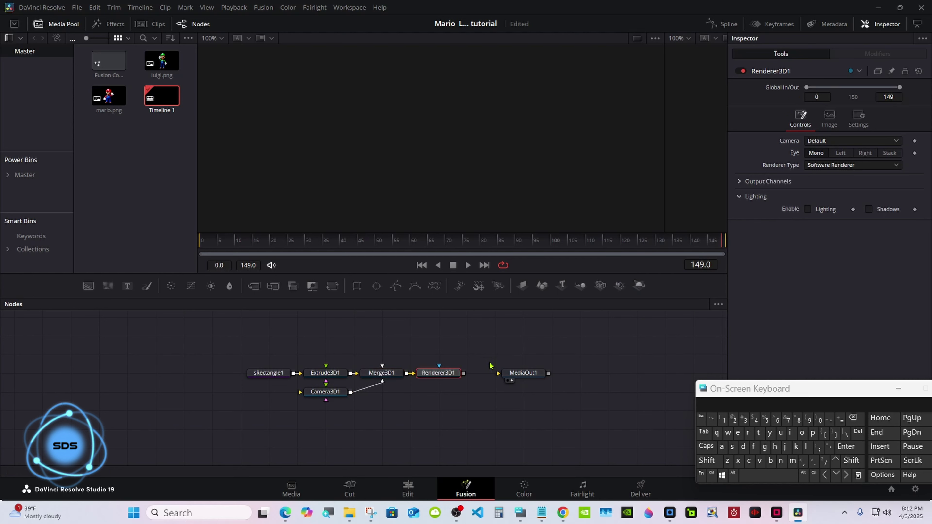
drag(464, 373, 506, 376)
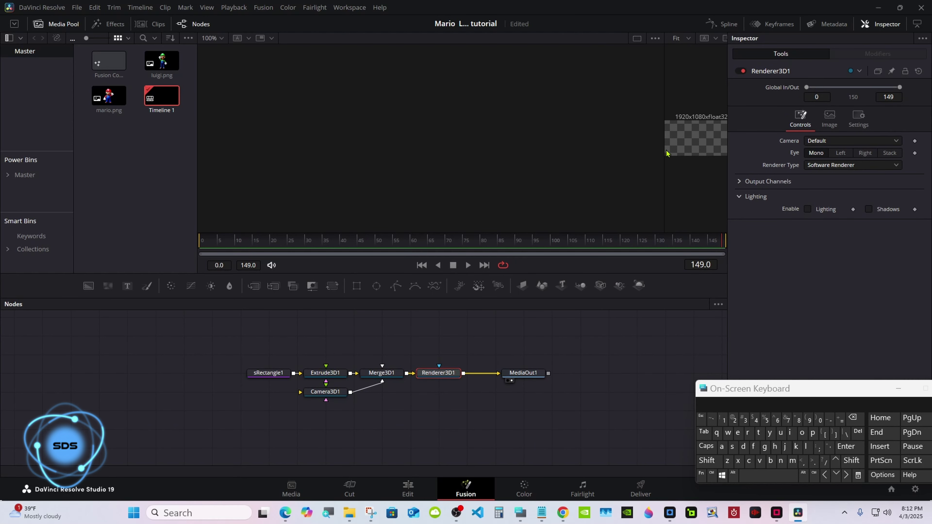
Step: Even out the two viewers, show Merge3D1 in the empty one, and spread out the renderer, output, merge and camera nodes
drag(666, 153, 480, 152)
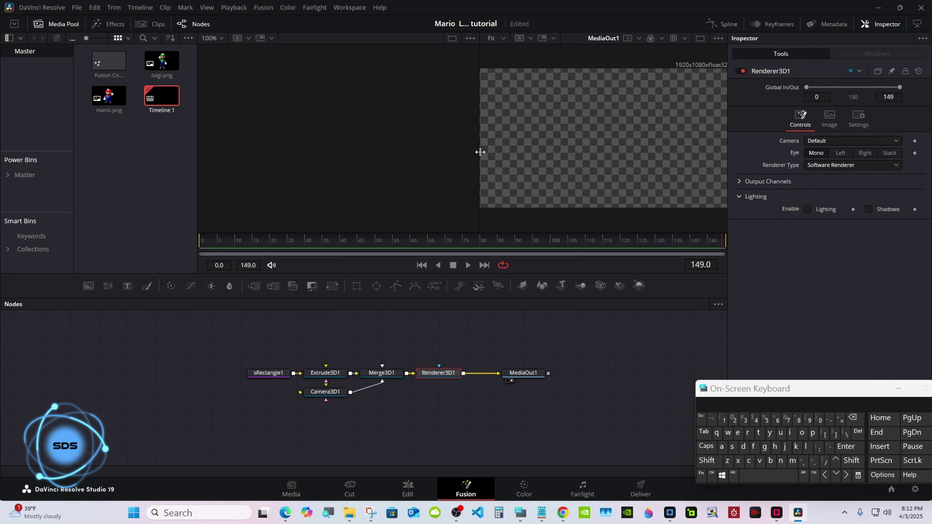
drag(510, 373, 624, 373)
drag(428, 373, 569, 374)
drag(383, 373, 384, 206)
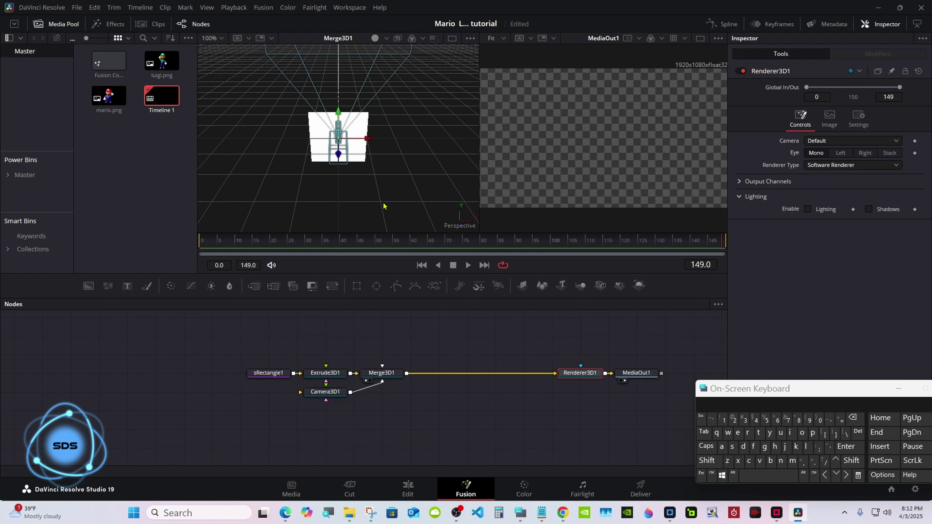
drag(381, 373, 495, 373)
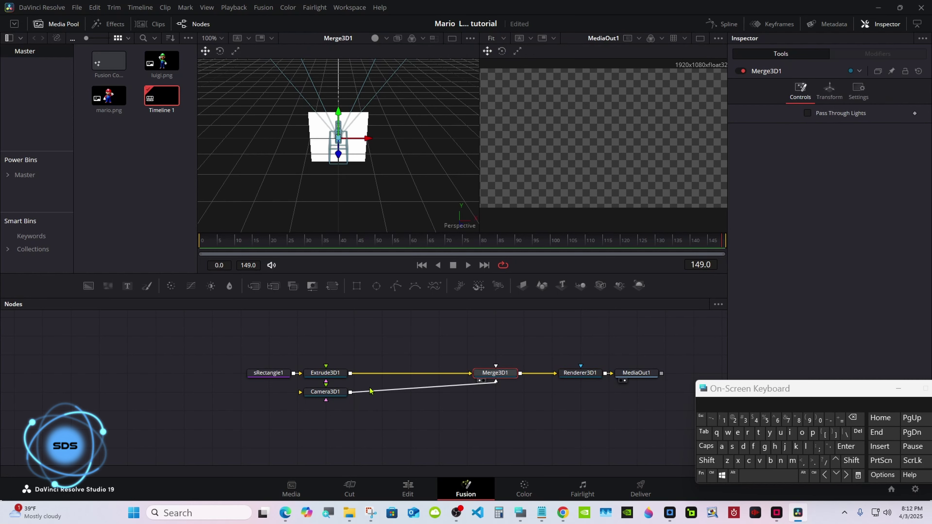
drag(320, 398, 445, 410)
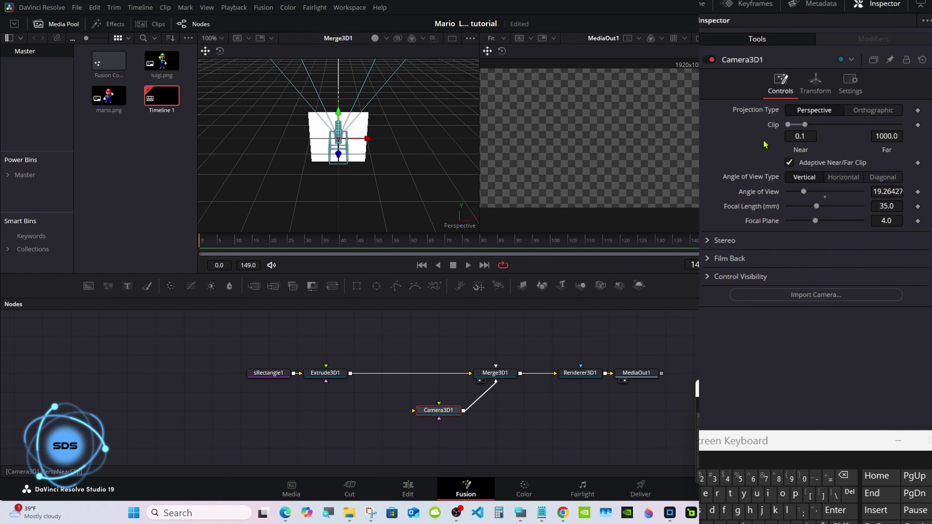
Step: Enable Use Target in Camera3D1's transform settings and move the camera back to about 3.04 in Z translation
click(830, 94)
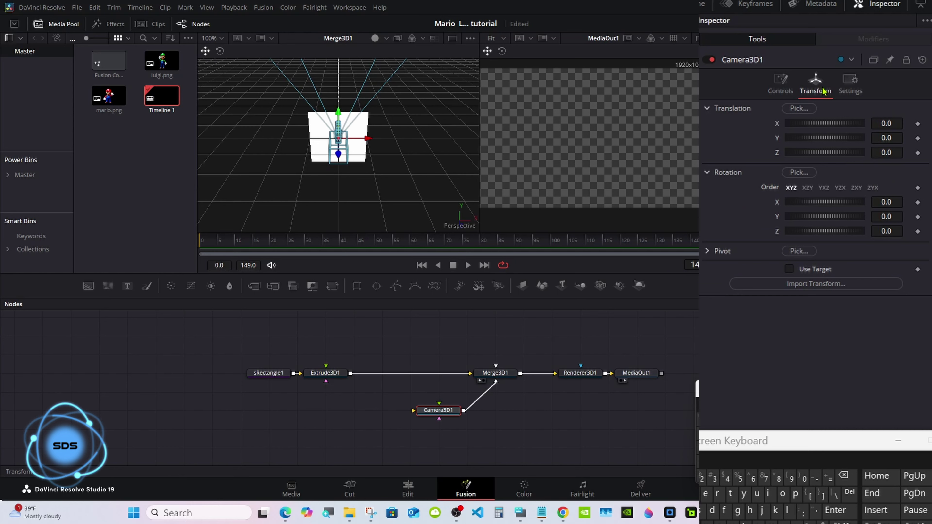
click(790, 269)
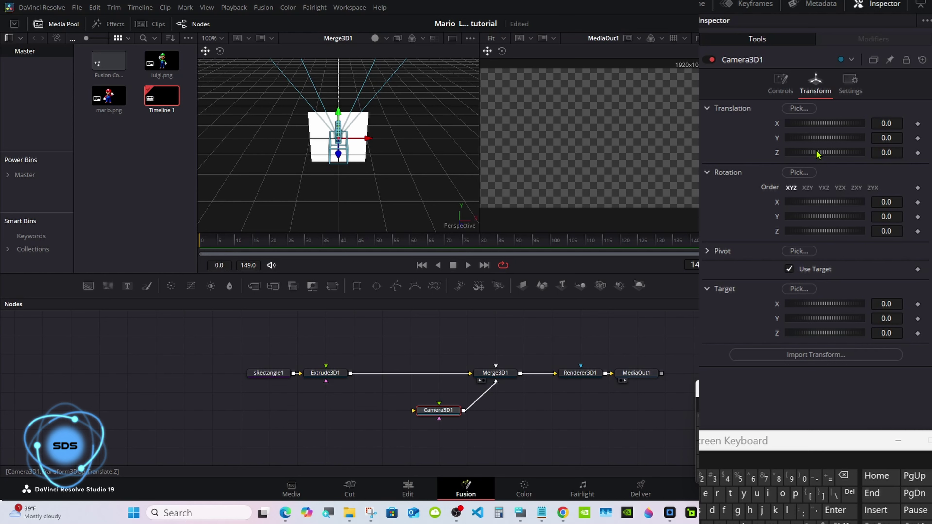
drag(817, 153, 830, 150)
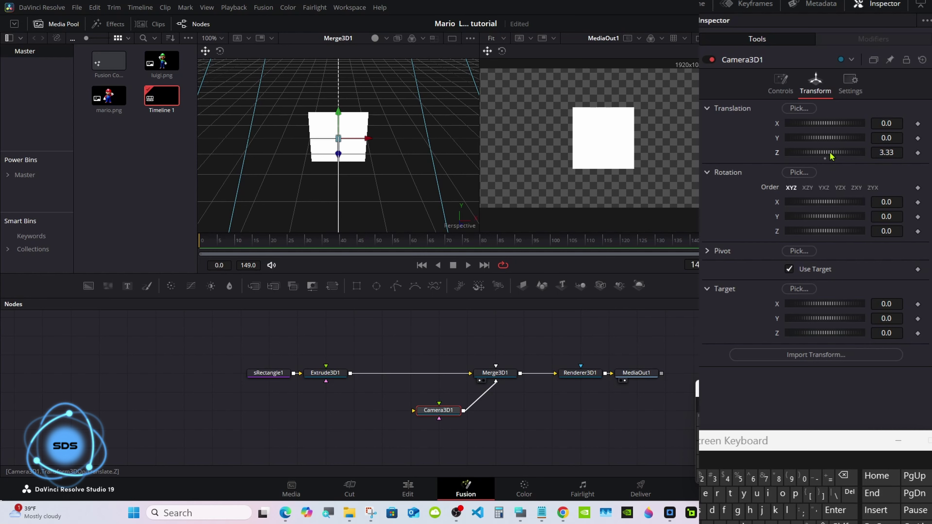
drag(831, 154, 829, 154)
Step: Spread the Extrude3D1 and sRectangle1 nodes apart to leave space between them
drag(318, 373, 375, 373)
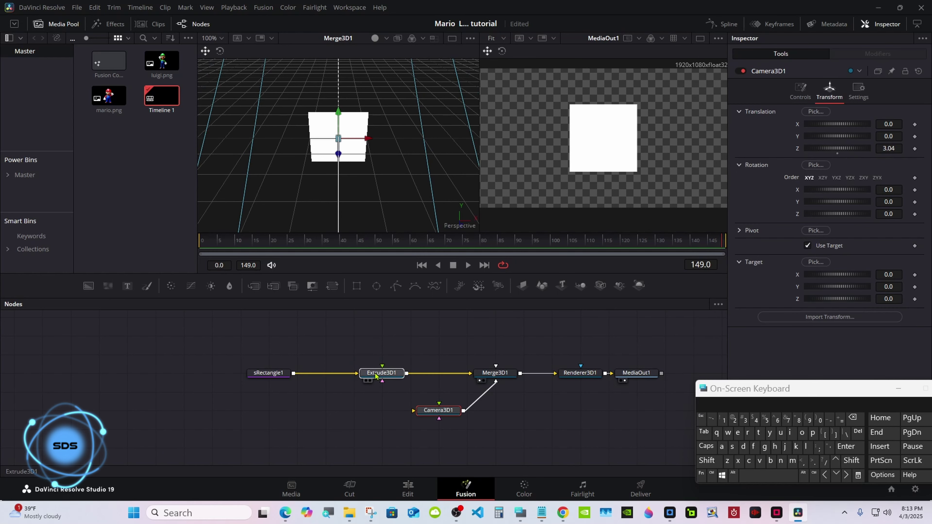
click(256, 376)
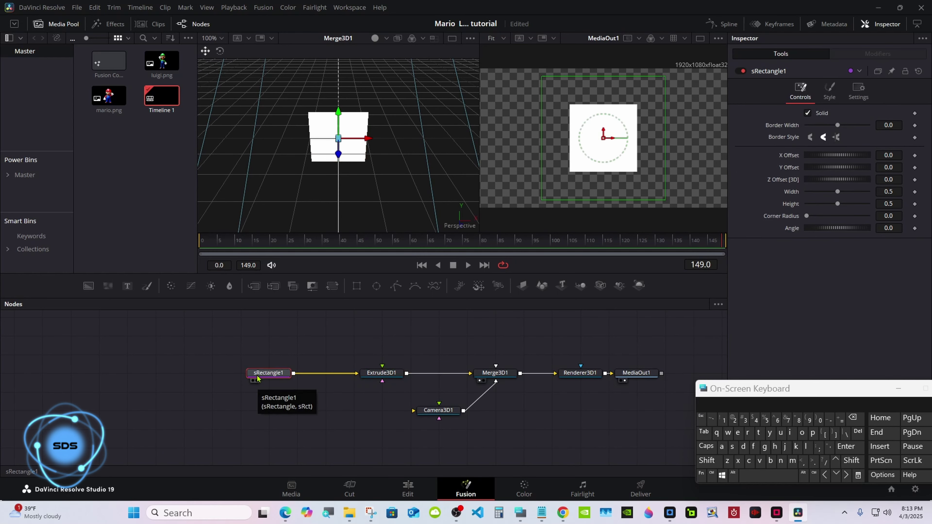
drag(257, 377, 229, 376)
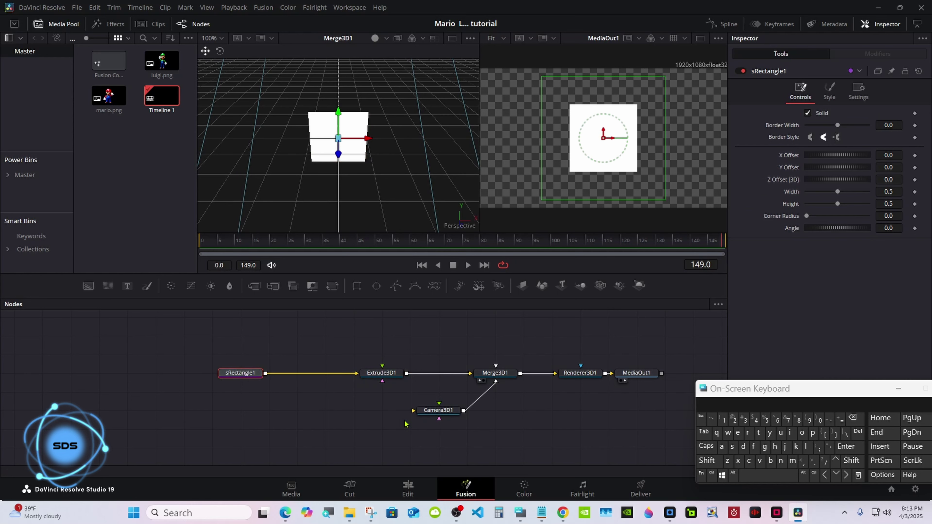
Step: Set Extrude3D1's extrusion depth to 0.5, extrusion subdivisions to 10 and smoothing angle to 60
click(702, 463)
drag(367, 121, 499, 118)
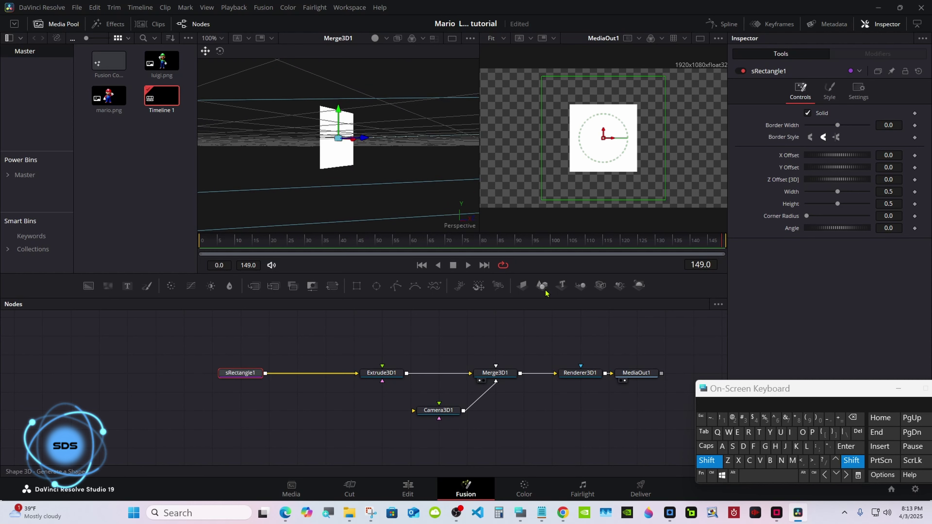
click(713, 461)
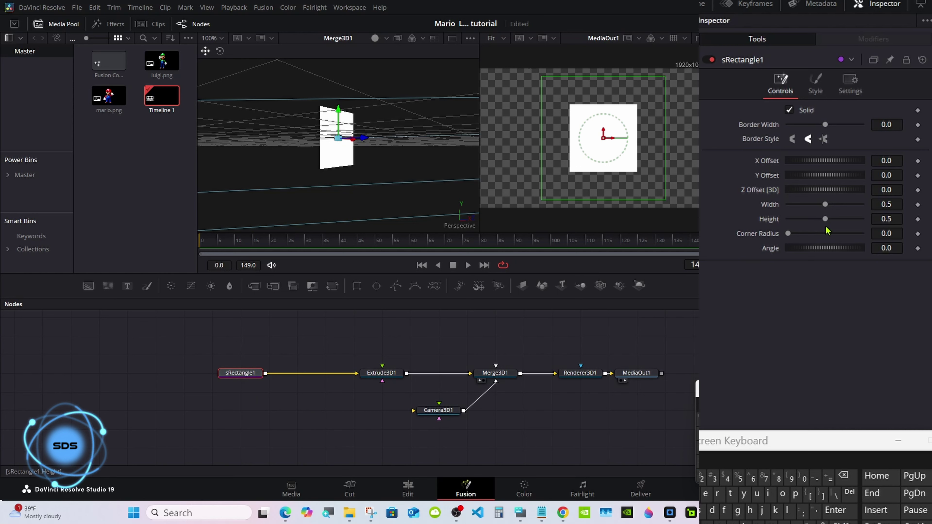
click(398, 375)
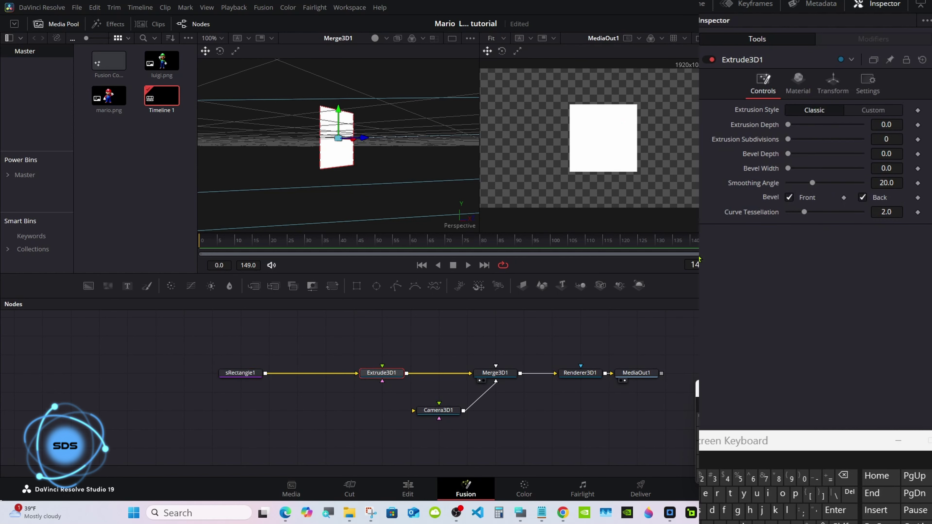
click(892, 125)
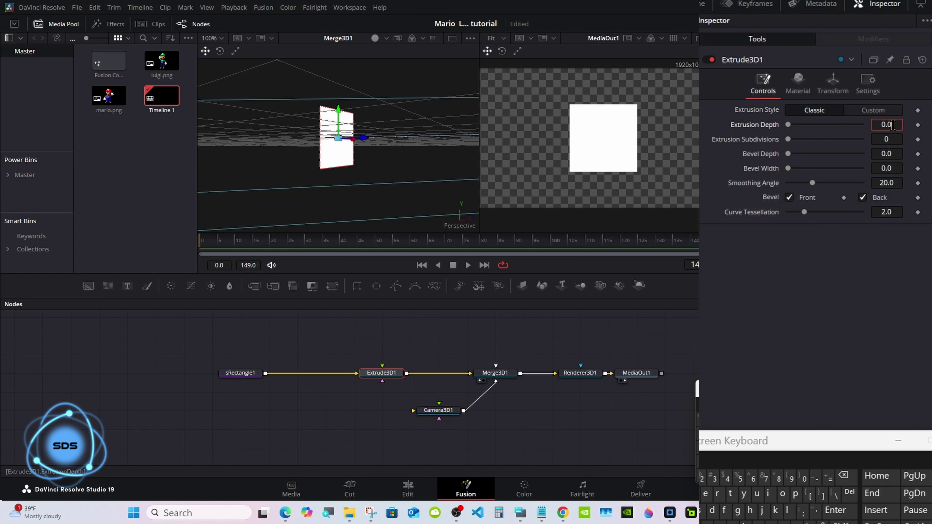
click(843, 475)
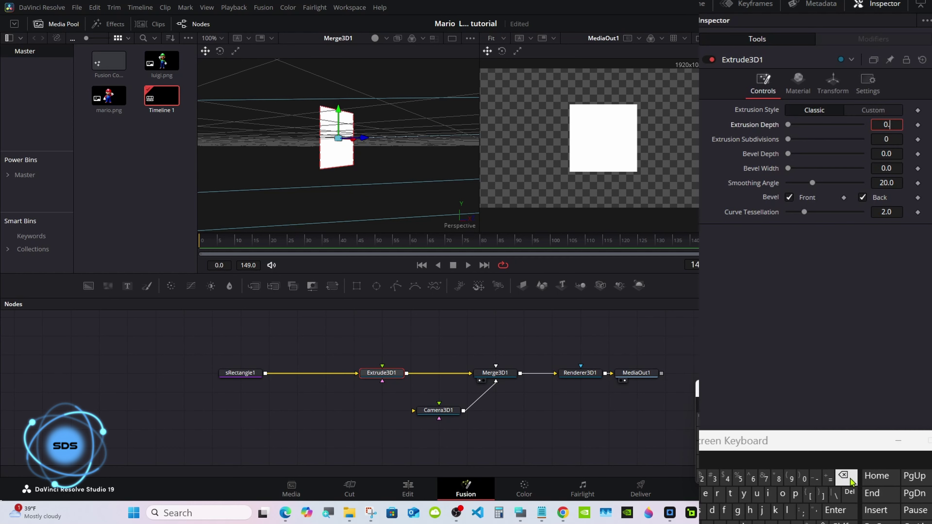
click(739, 478)
click(835, 510)
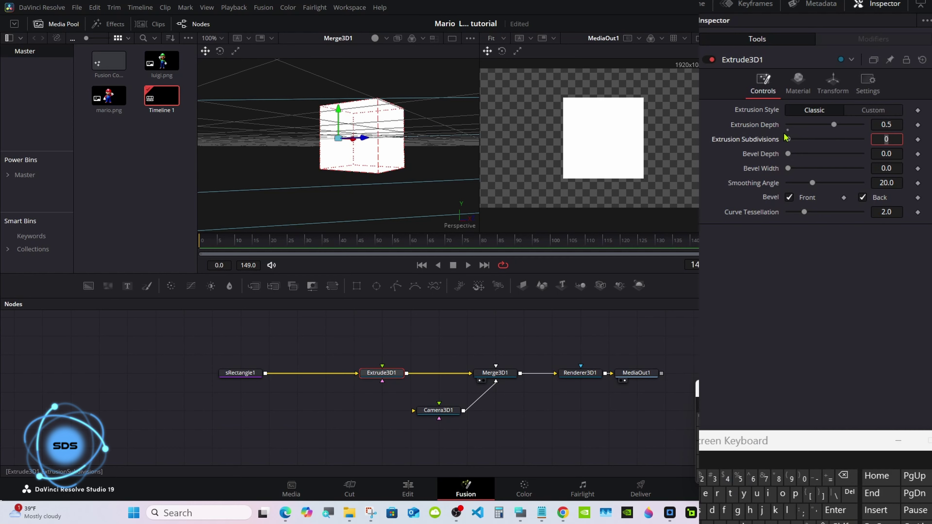
drag(788, 139, 858, 140)
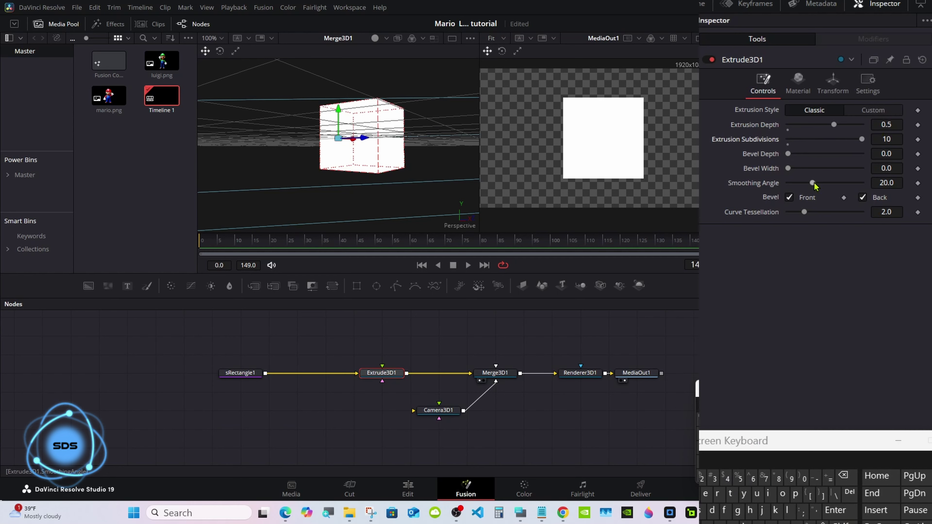
drag(812, 183, 898, 182)
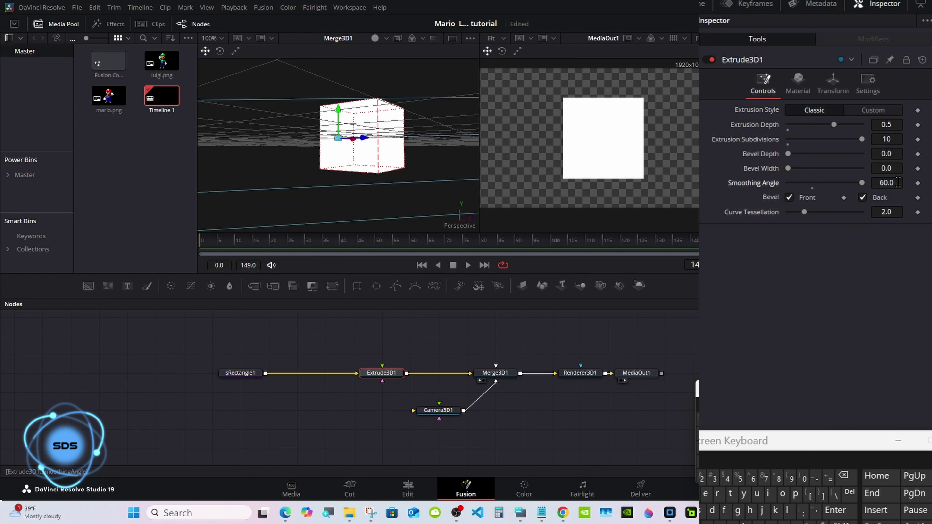
Step: Add an expression to Extrude3D1's Bevel Depth that links it to BevelWidth
right_click(760, 158)
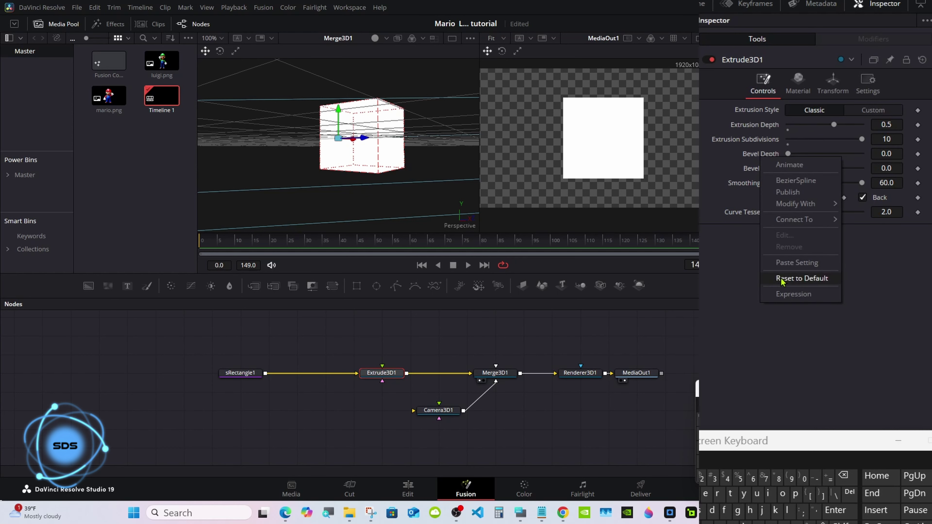
click(785, 296)
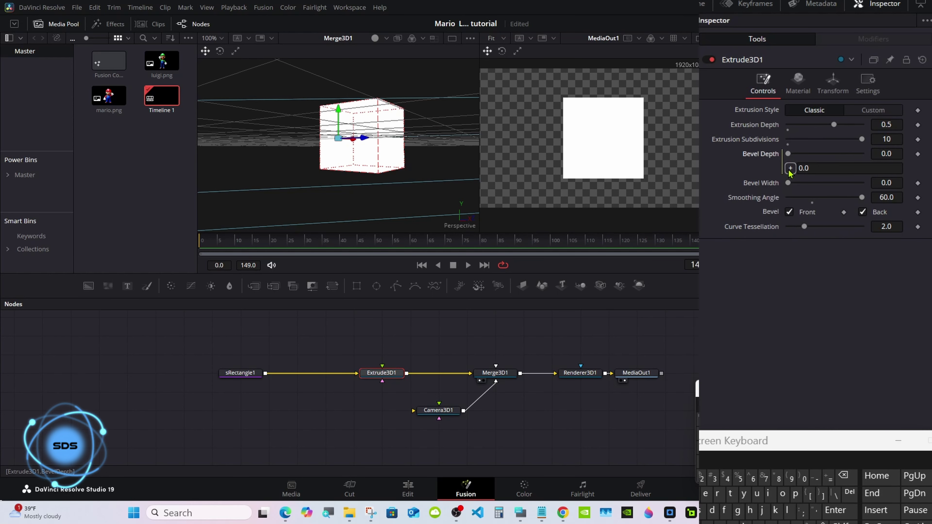
drag(790, 171, 770, 184)
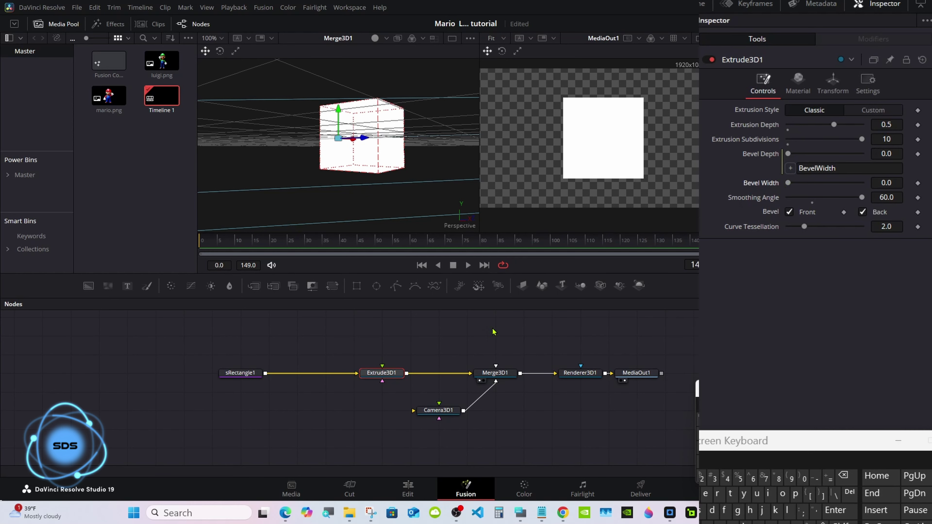
Step: Add an sBoolean node between sRectangle1 and Extrude3D1
click(243, 374)
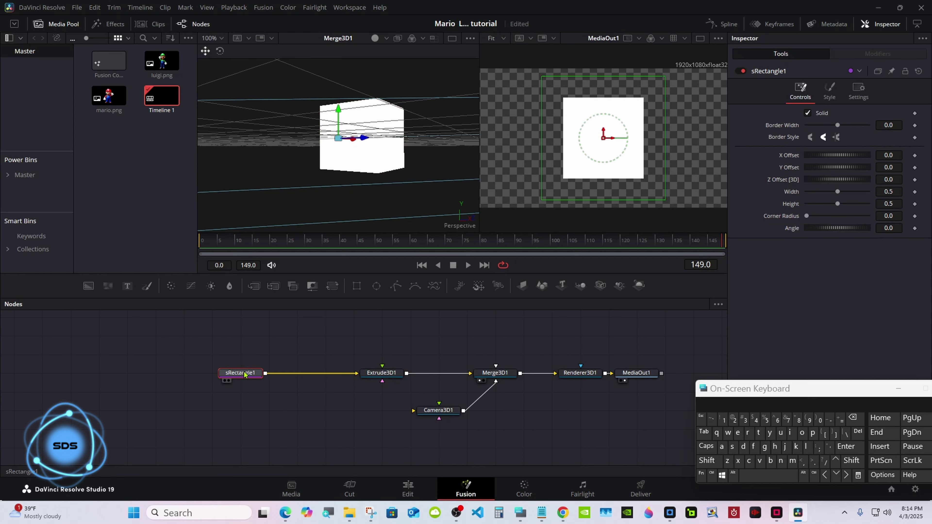
click(706, 461)
click(756, 476)
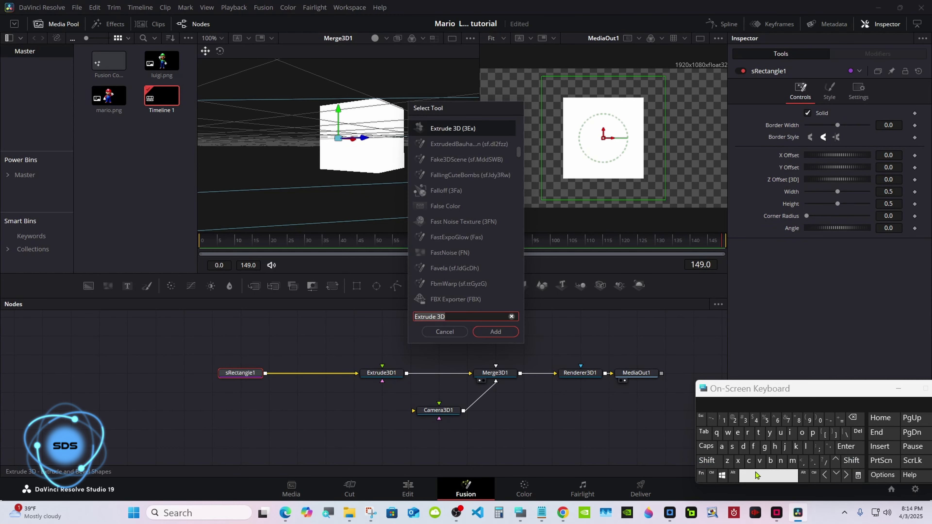
click(732, 446)
click(771, 461)
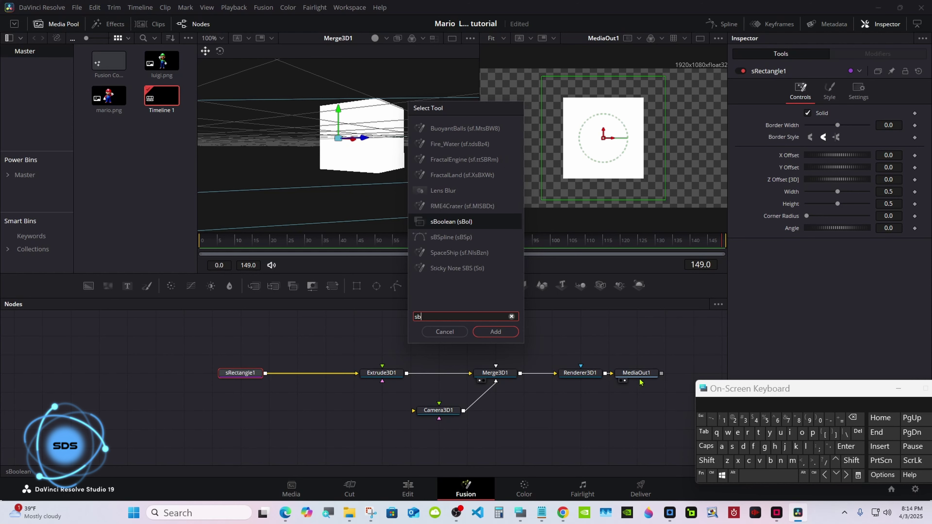
click(488, 333)
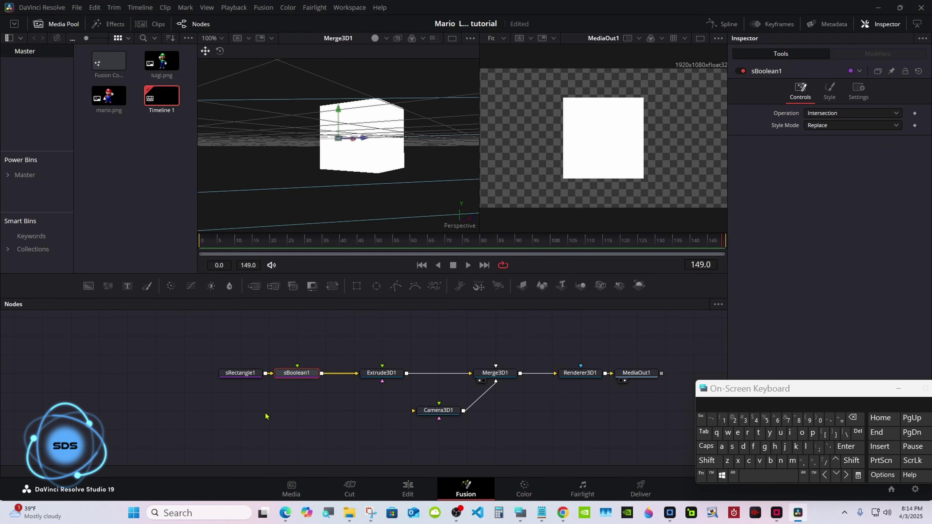
Step: Add an sEllipse node below sRectangle1 and connect its output to the sBoolean1 node
click(253, 411)
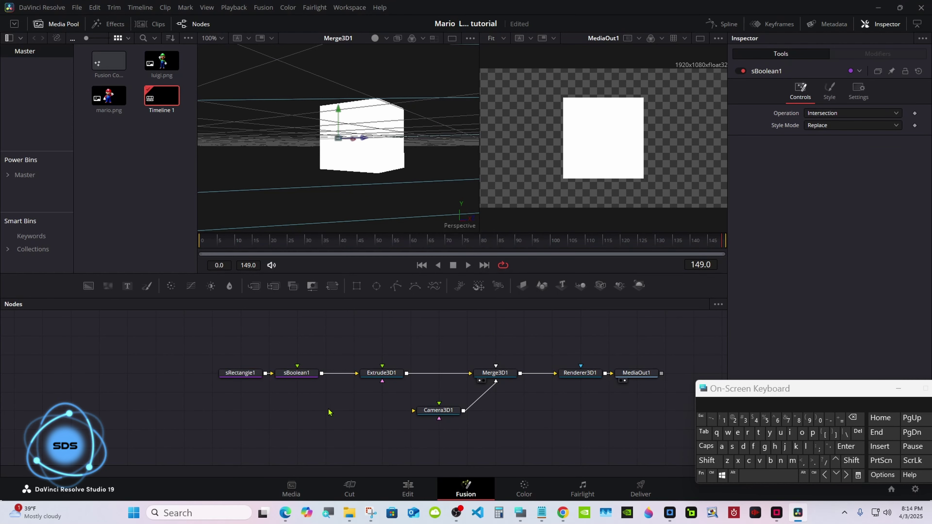
click(706, 460)
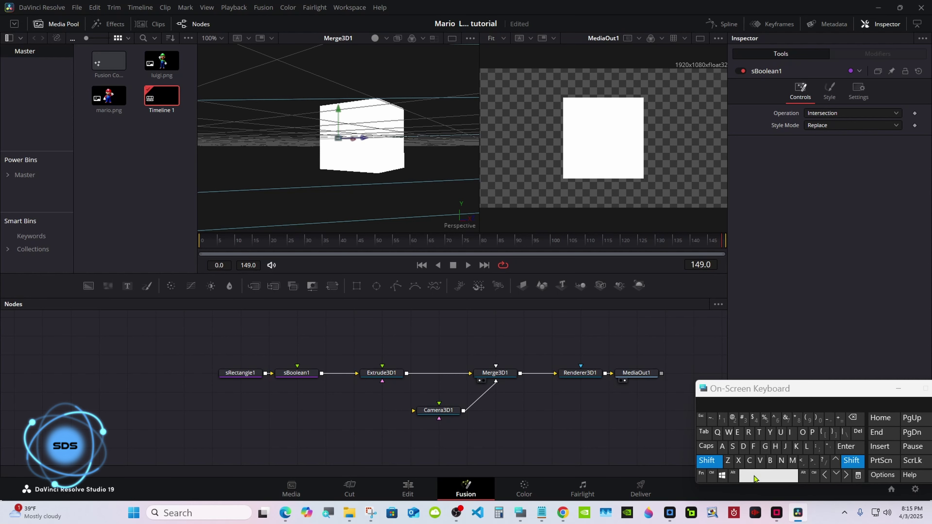
click(757, 477)
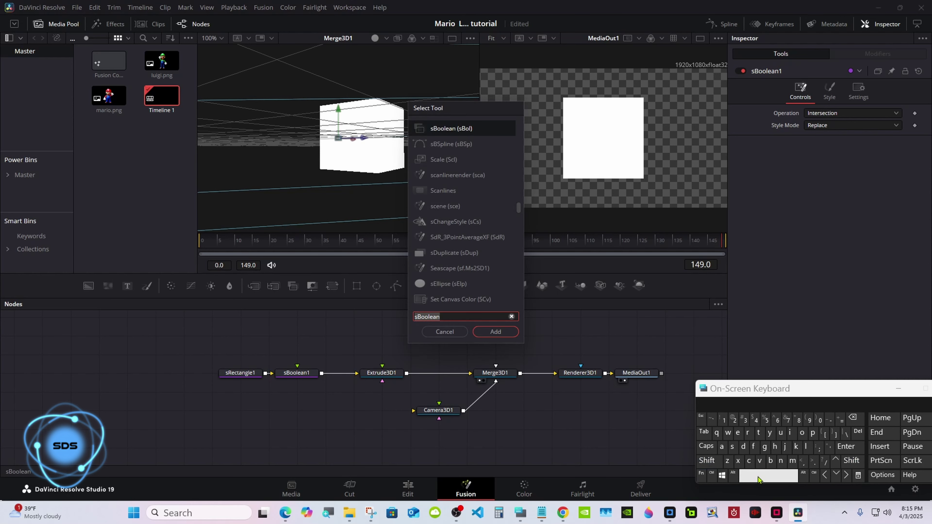
text(sell)
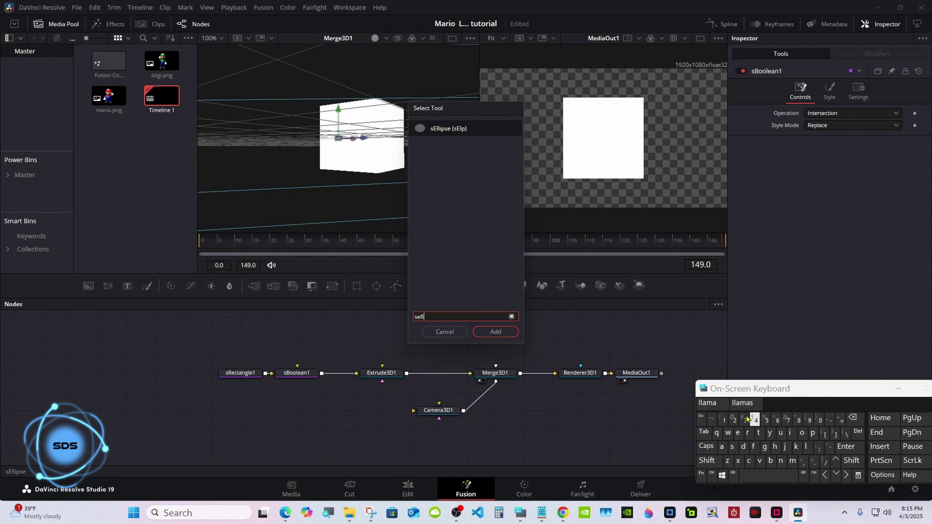
click(453, 132)
click(496, 332)
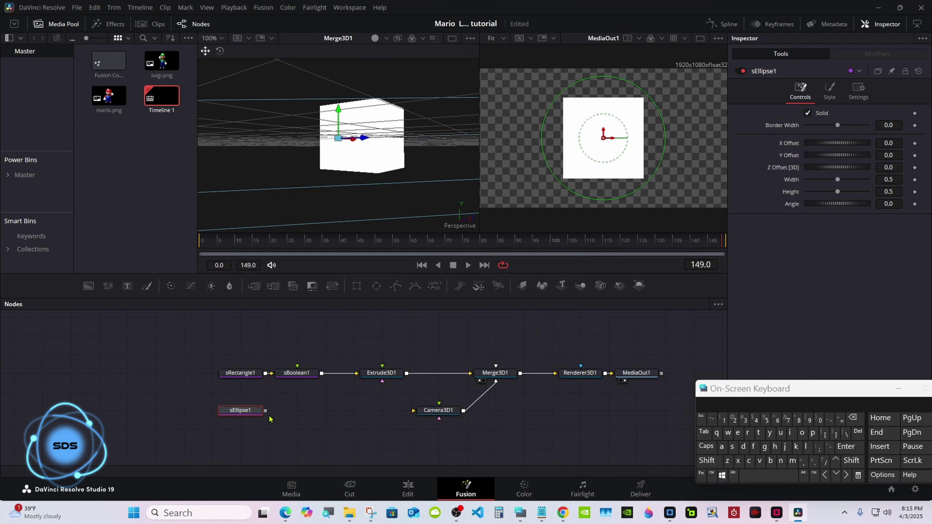
drag(265, 411, 299, 379)
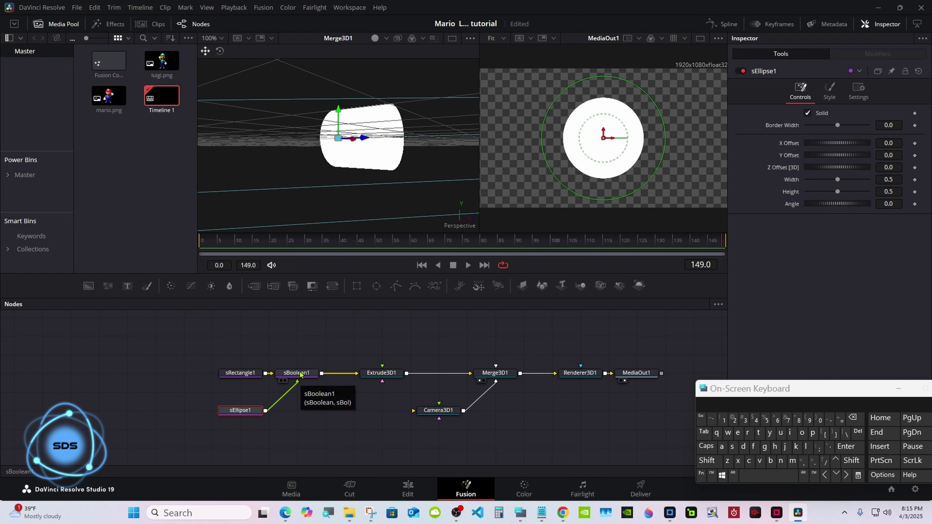
Step: Set sEllipse1's border width to 0.2 and turn off its Solid option
drag(837, 125, 888, 124)
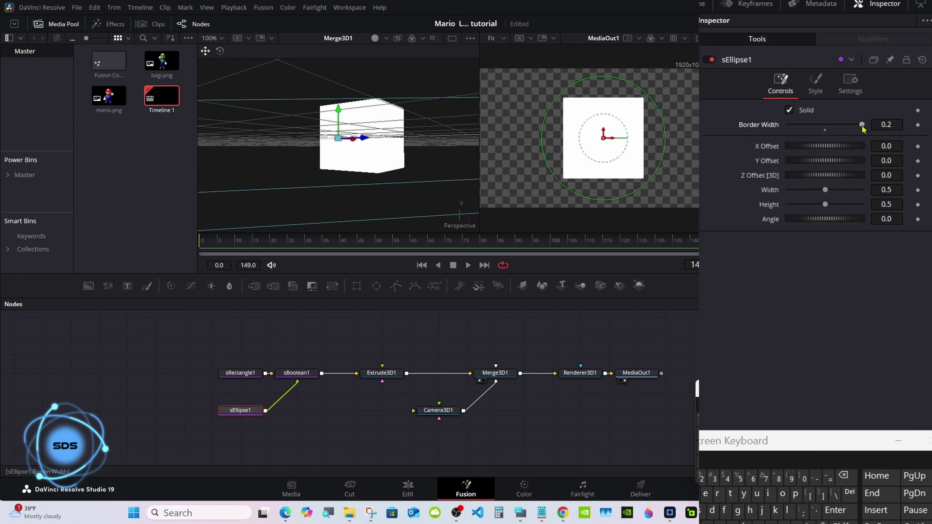
click(789, 112)
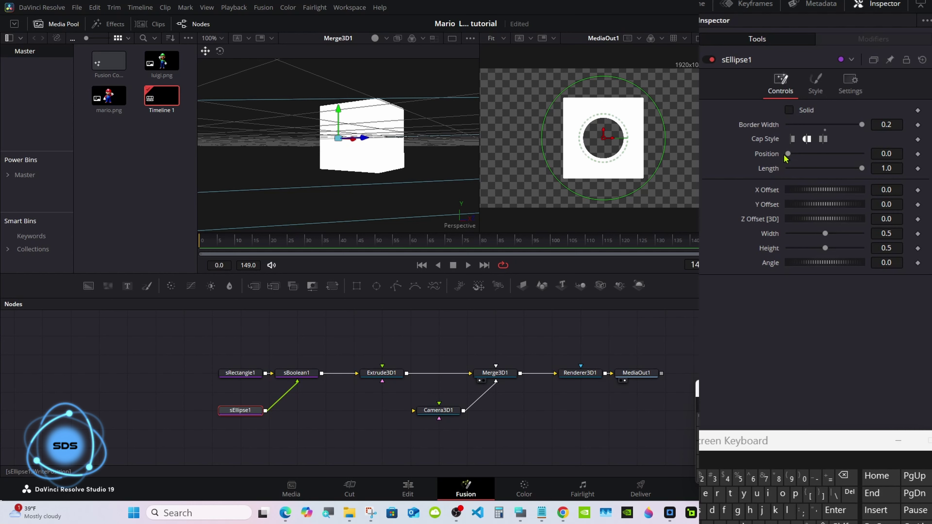
Step: Link sEllipse1's Width to its Height with an expression and set the Height to 0.695
right_click(772, 238)
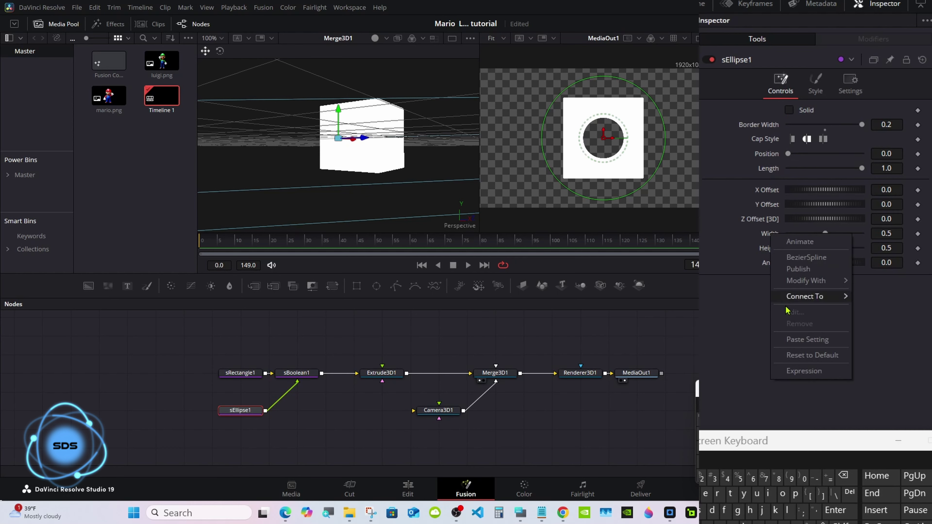
click(800, 378)
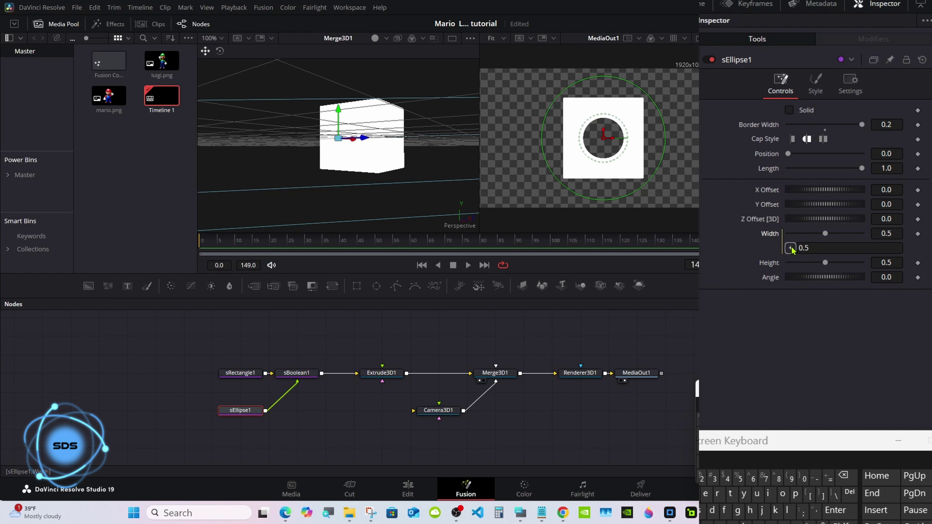
drag(790, 249, 841, 263)
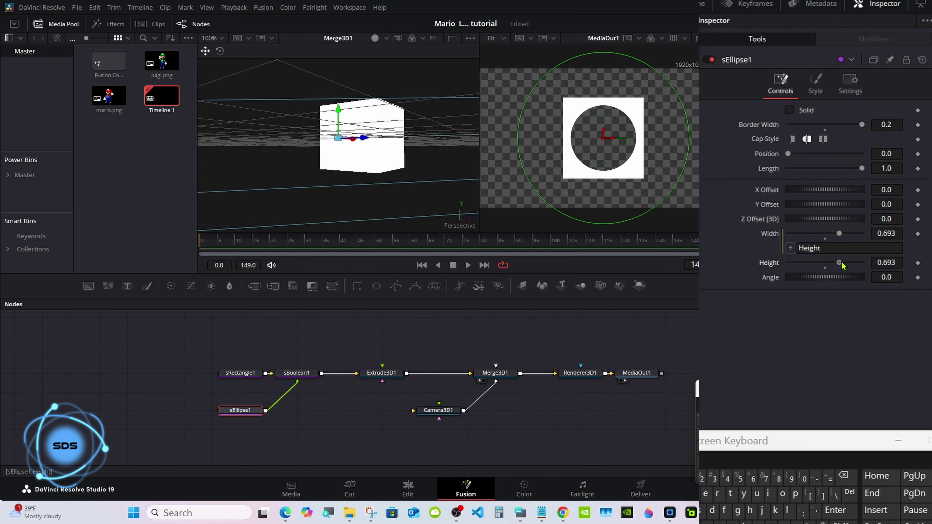
click(897, 262)
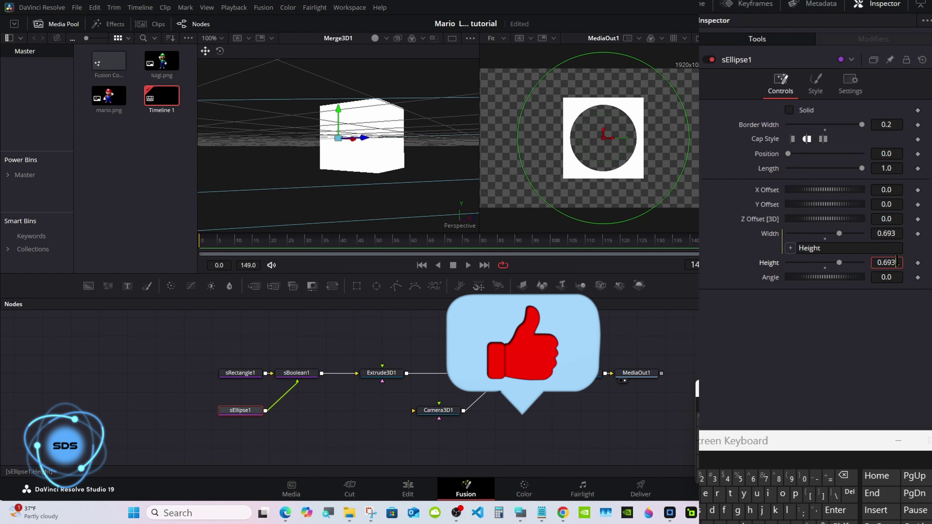
click(843, 477)
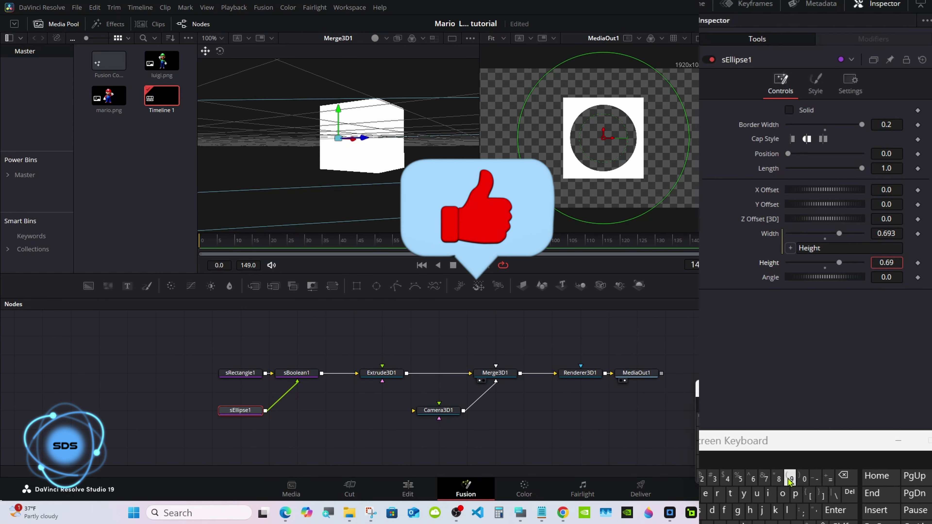
click(739, 477)
click(836, 515)
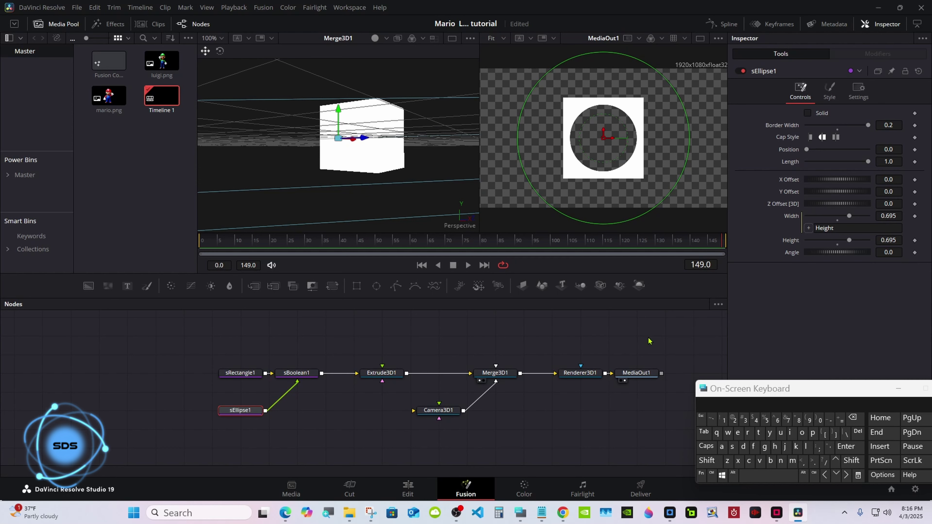
Step: Override Extrude3D1's diffuse color in its material settings with the blue-violet basic color #5500ff
click(396, 374)
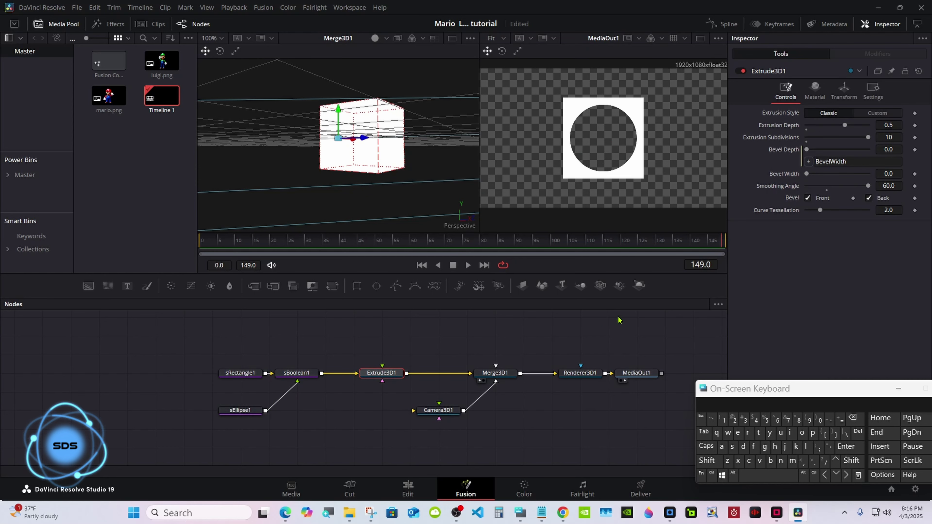
drag(774, 399, 636, 401)
click(798, 88)
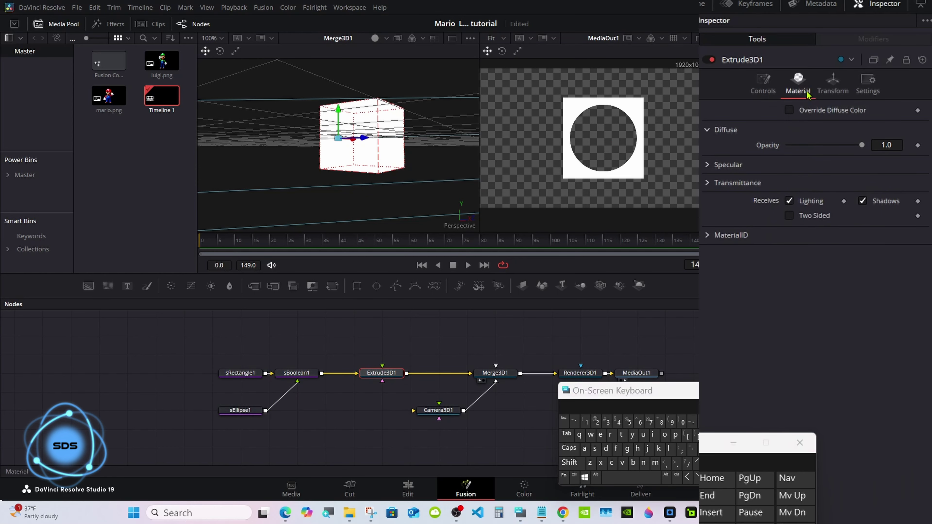
click(789, 110)
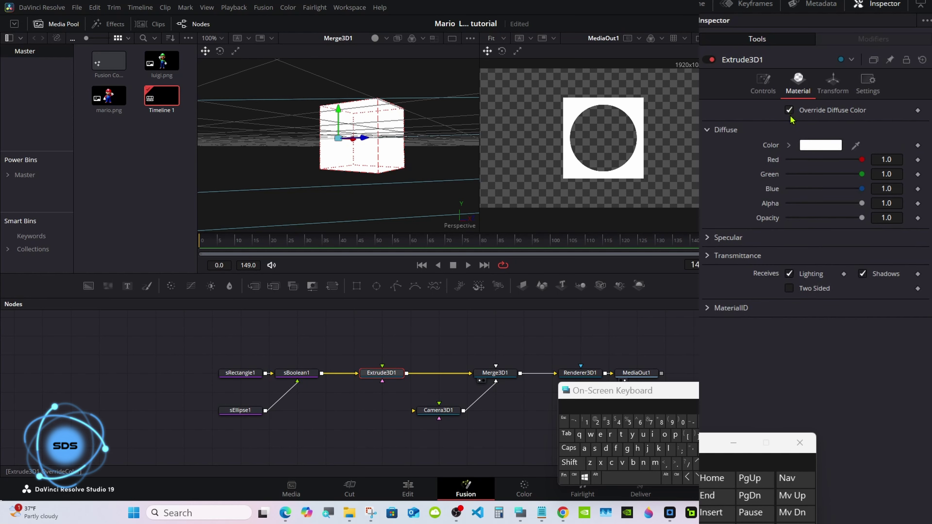
click(802, 149)
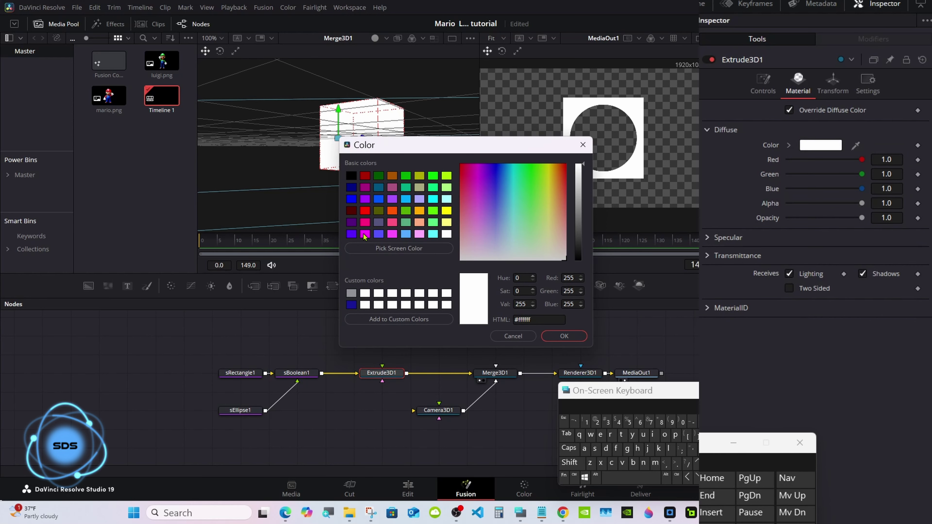
click(351, 234)
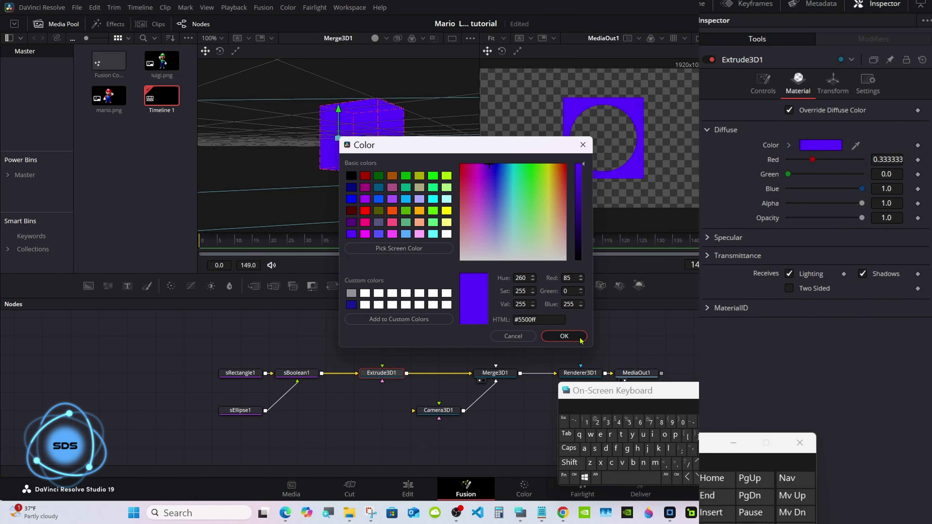
click(564, 336)
Step: Add a Directional Light node connected to Merge3D1
drag(589, 394, 669, 395)
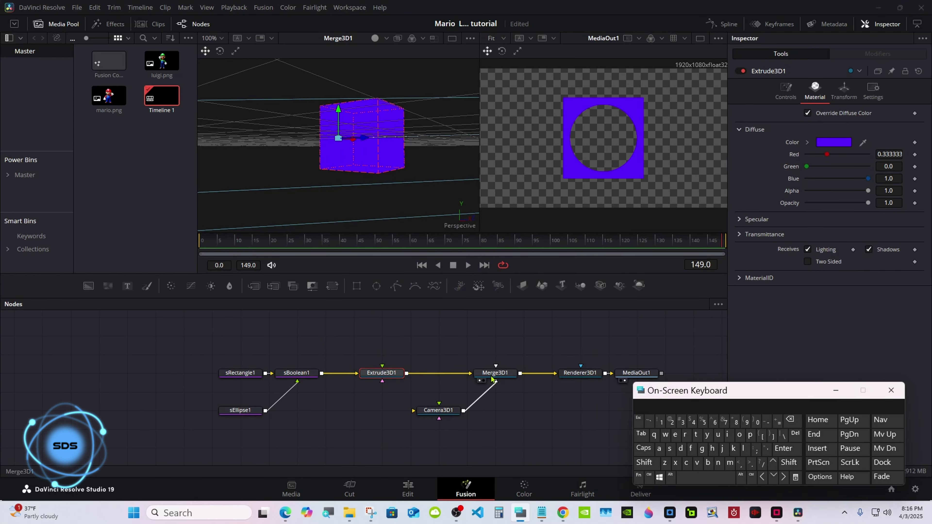
click(493, 377)
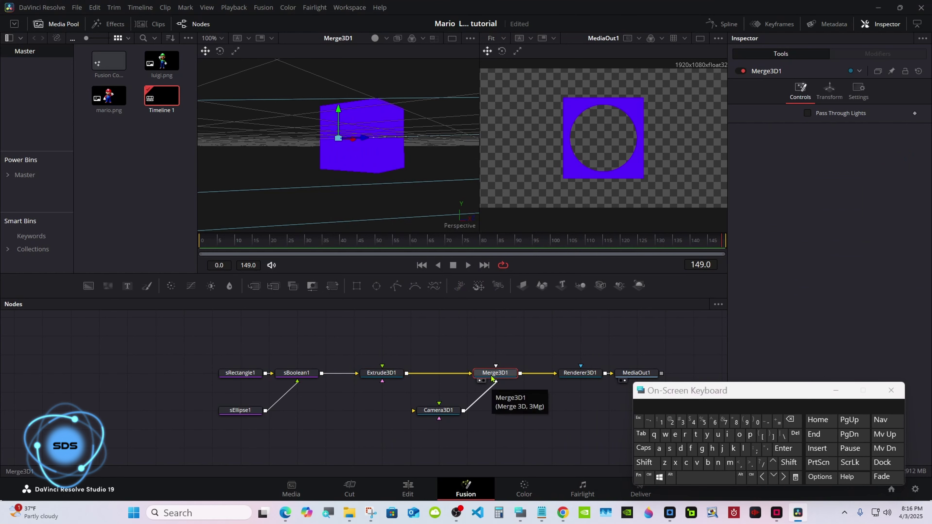
click(645, 463)
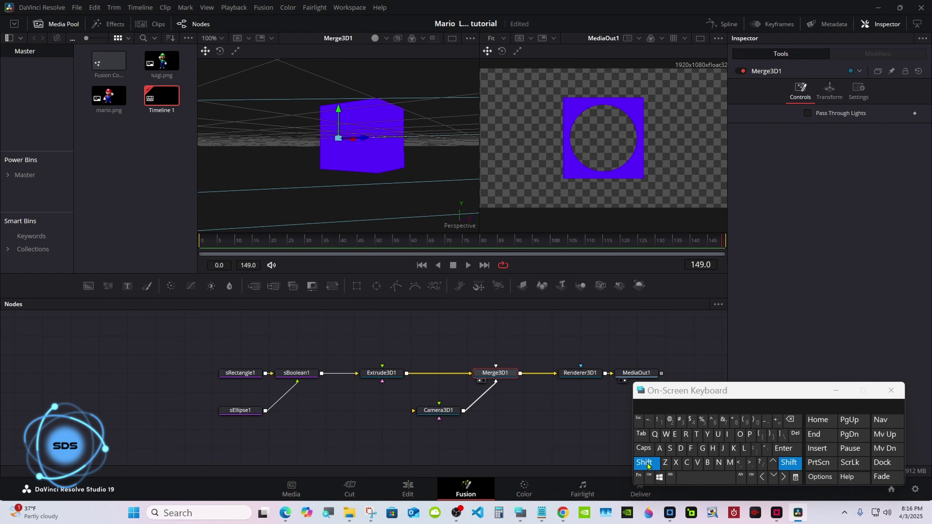
click(693, 476)
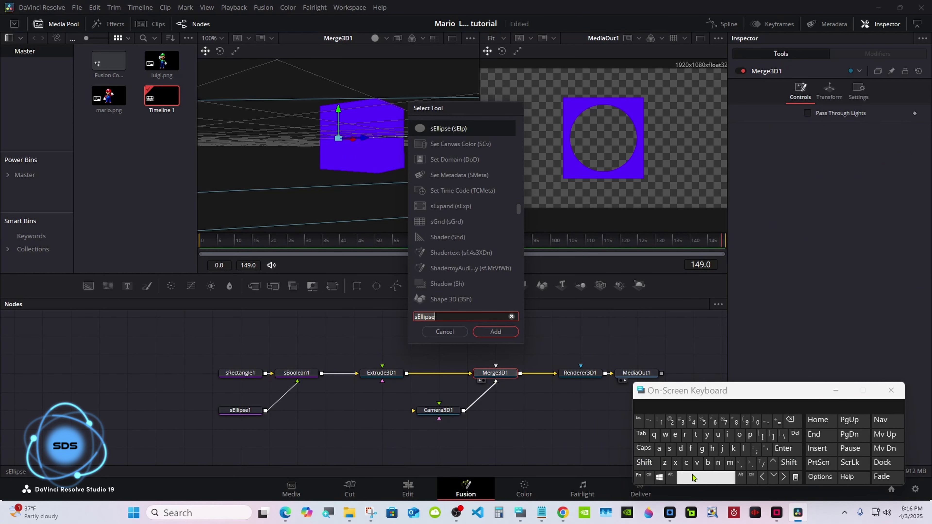
click(681, 448)
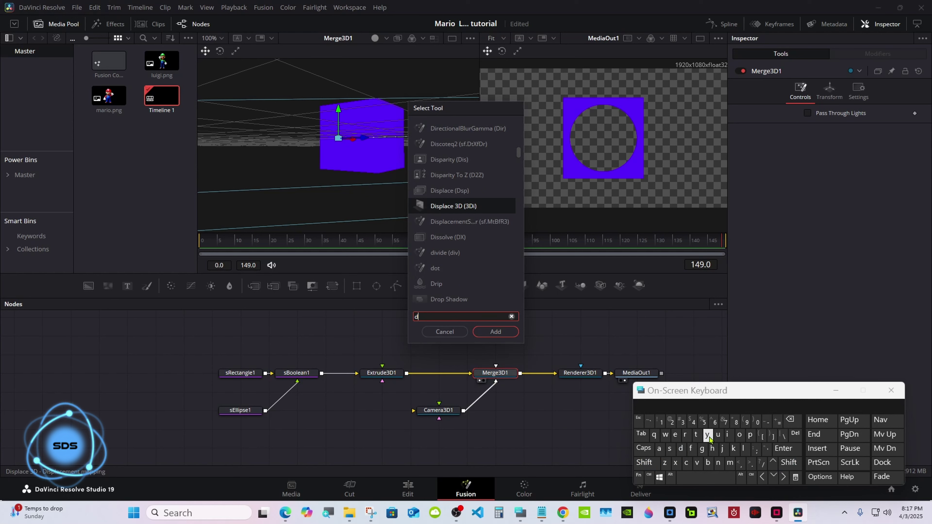
click(684, 435)
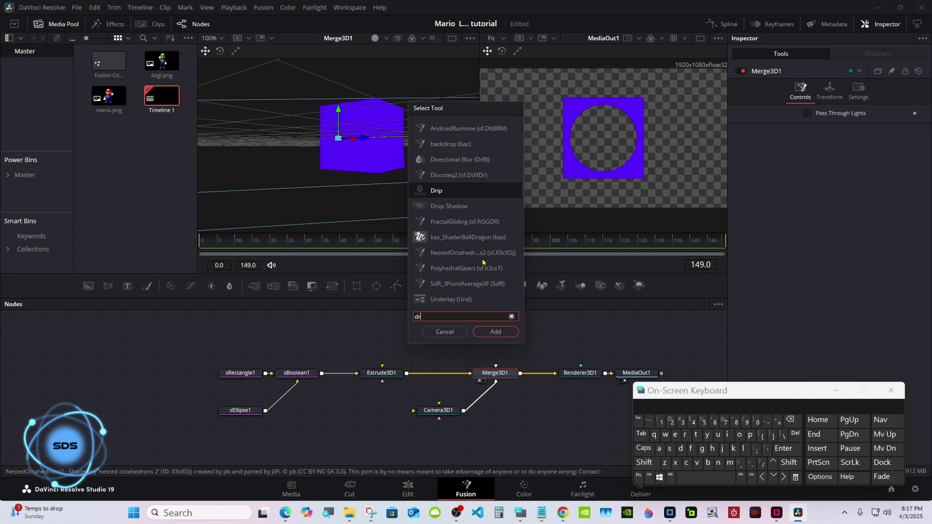
click(790, 420)
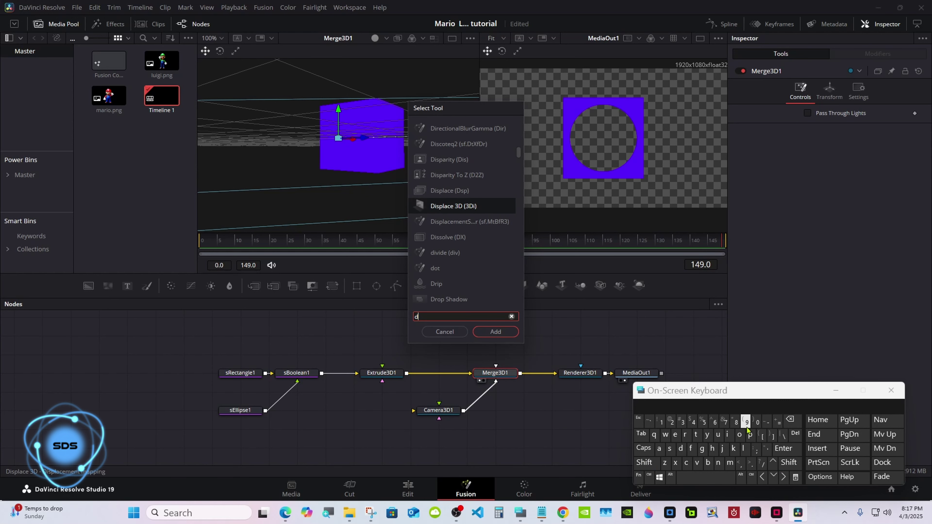
click(725, 436)
click(684, 435)
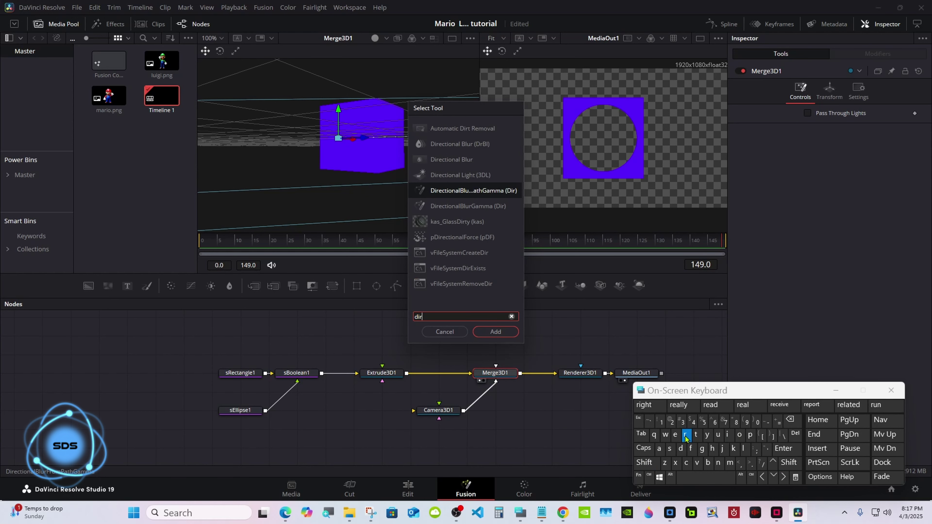
click(458, 188)
click(491, 332)
Step: Fit the Merge3D1 scene in its viewer and enable Use Target in DirectionalLight1's transform settings
click(443, 430)
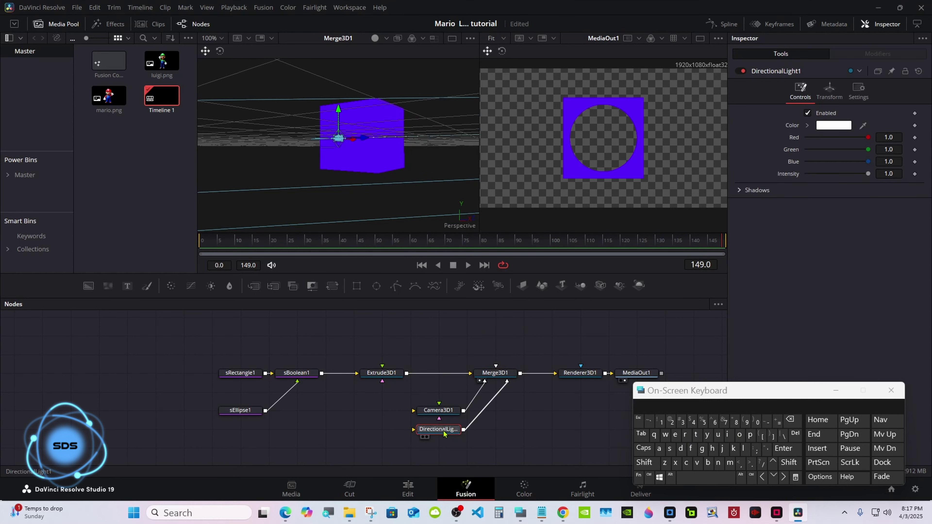
right_click(412, 180)
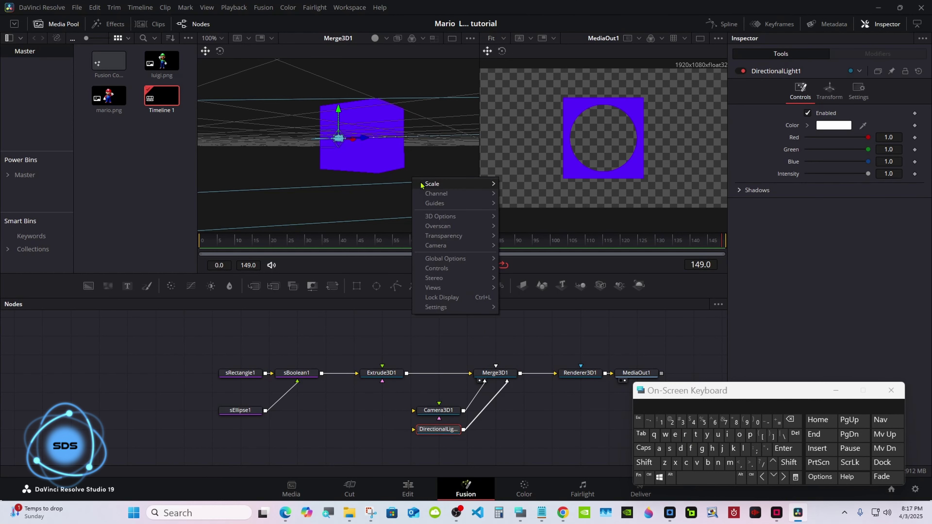
mouse_move(440, 183)
click(519, 184)
click(832, 95)
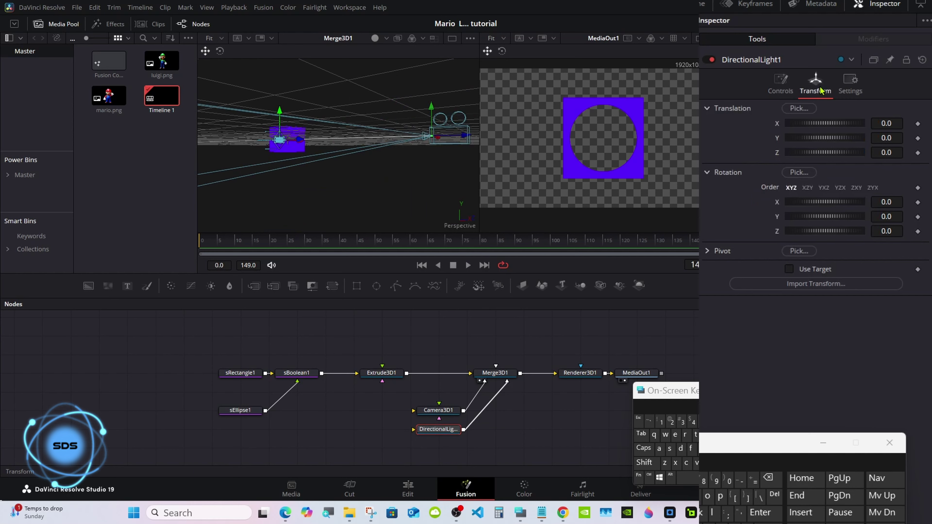
click(789, 270)
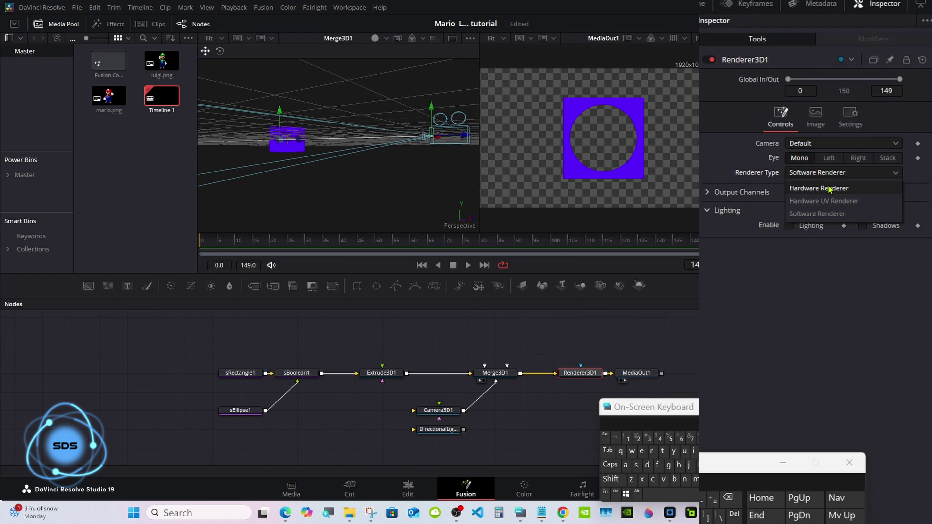
Step: Switch Renderer3D1 to the Hardware Renderer with lighting and shadows enabled, and connect DirectionalLight1's output to Merge3D1
click(819, 187)
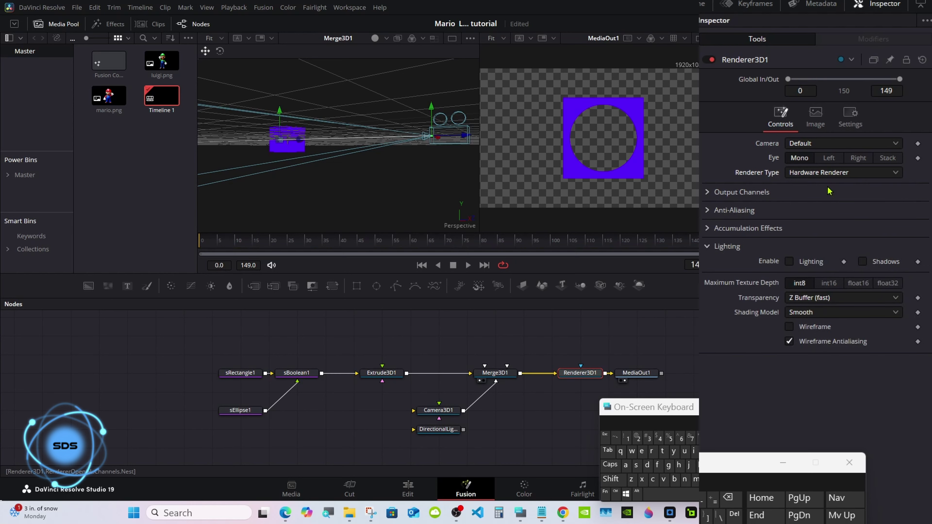
click(790, 262)
click(863, 261)
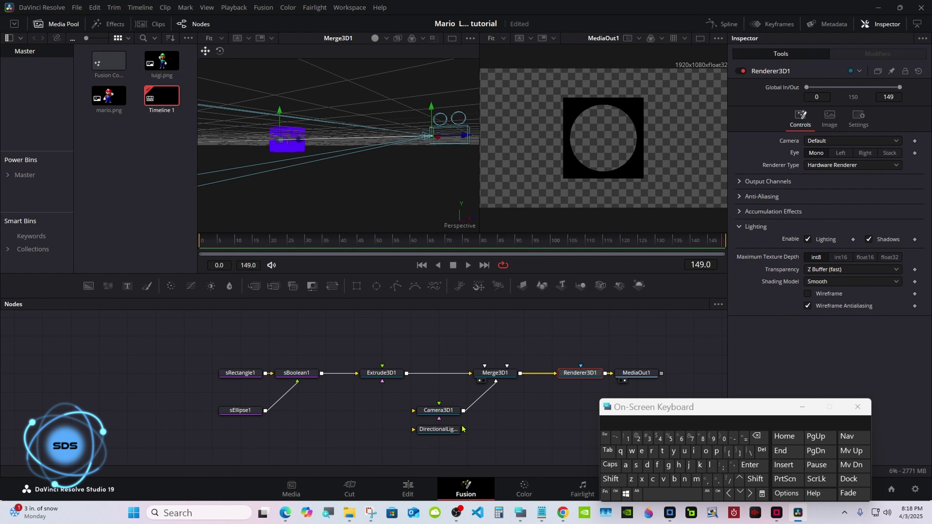
drag(463, 428, 499, 380)
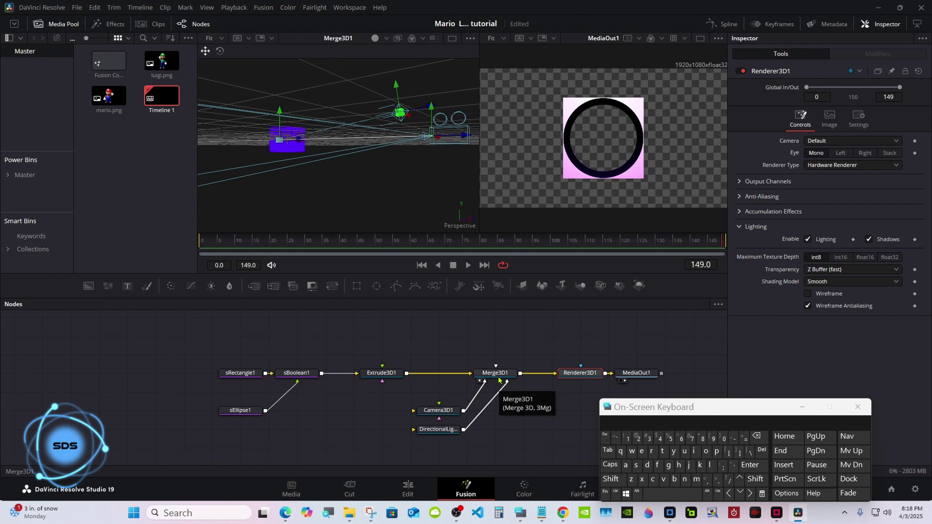
Step: Set Extrude3D1's specular exponent to 100 and its specular intensity to 0 in the material settings
click(393, 378)
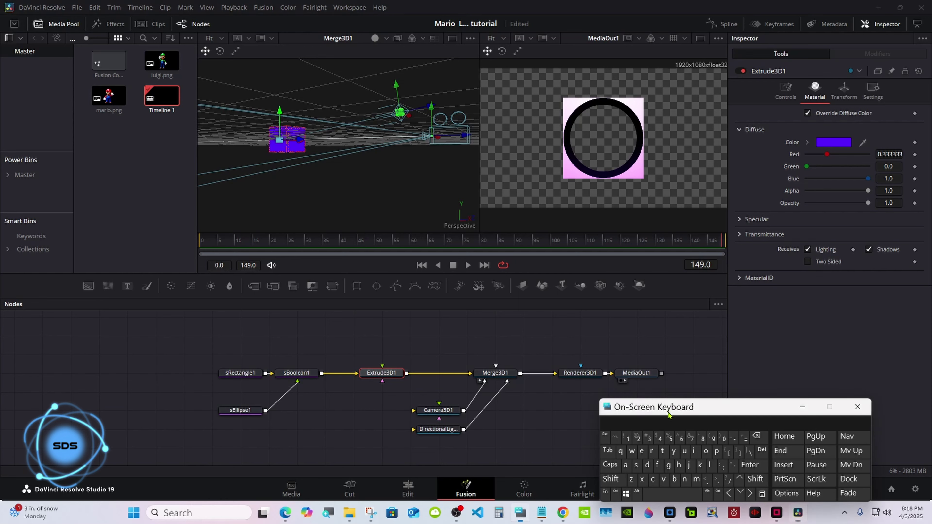
drag(667, 414, 535, 416)
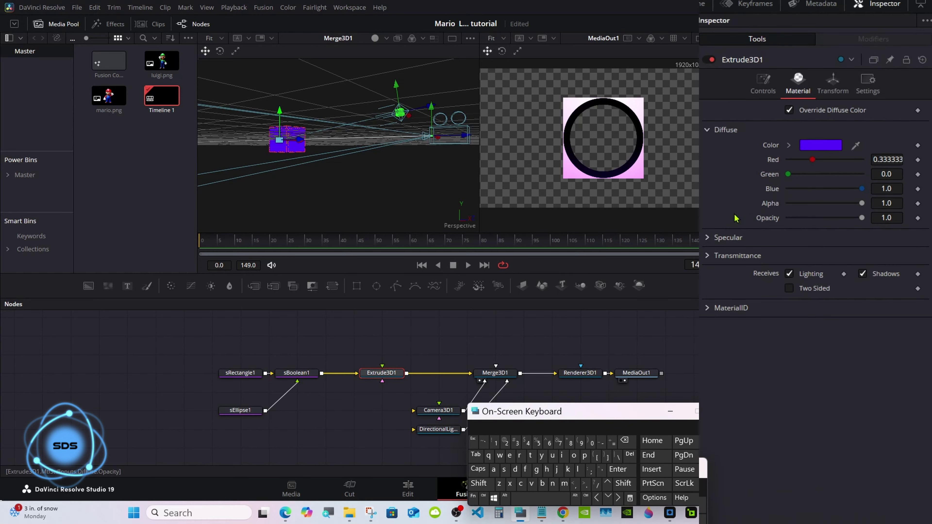
click(708, 239)
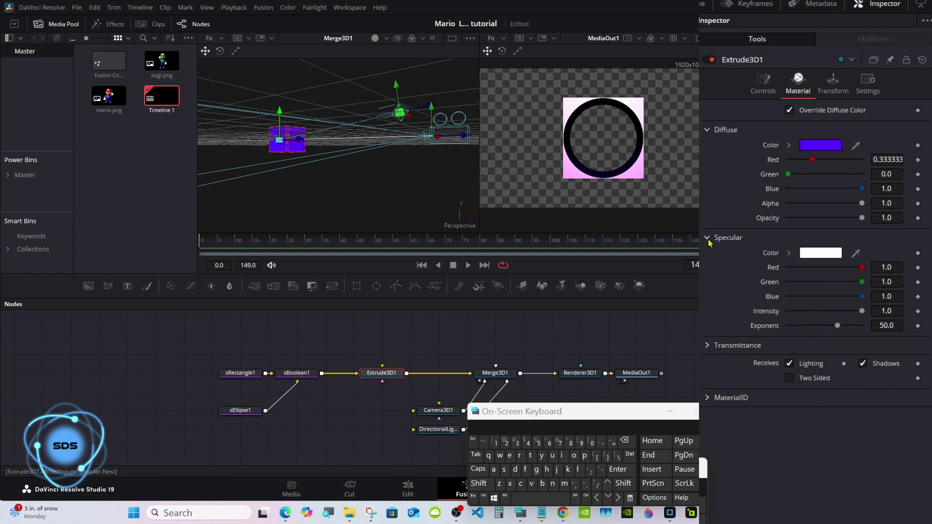
drag(838, 326, 918, 330)
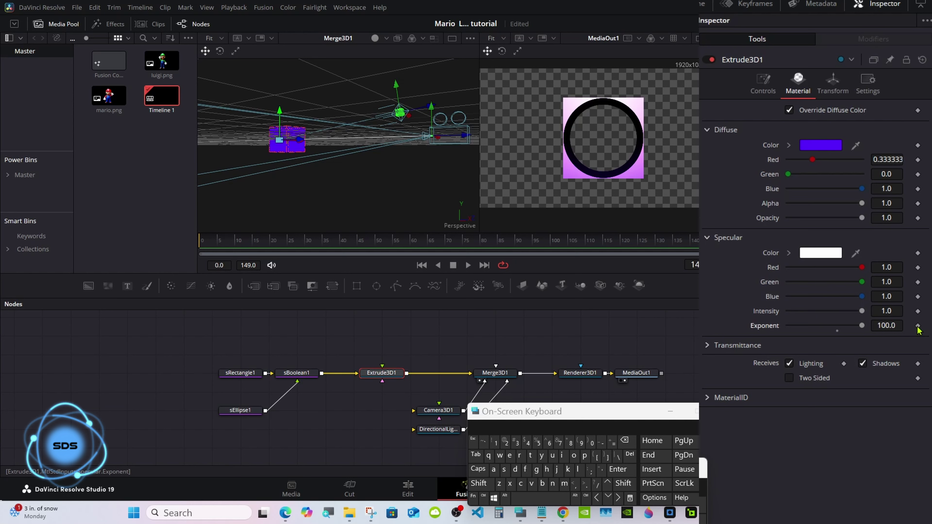
drag(862, 311, 768, 314)
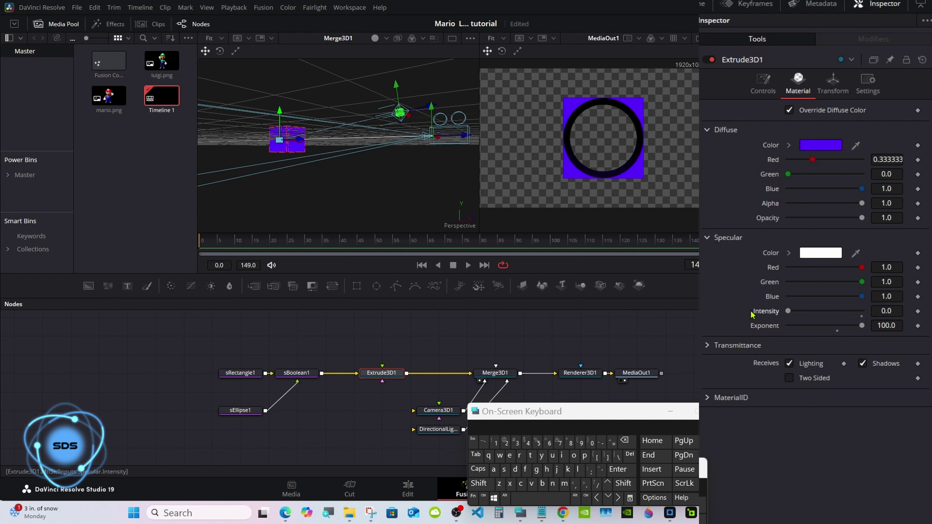
click(252, 411)
click(381, 373)
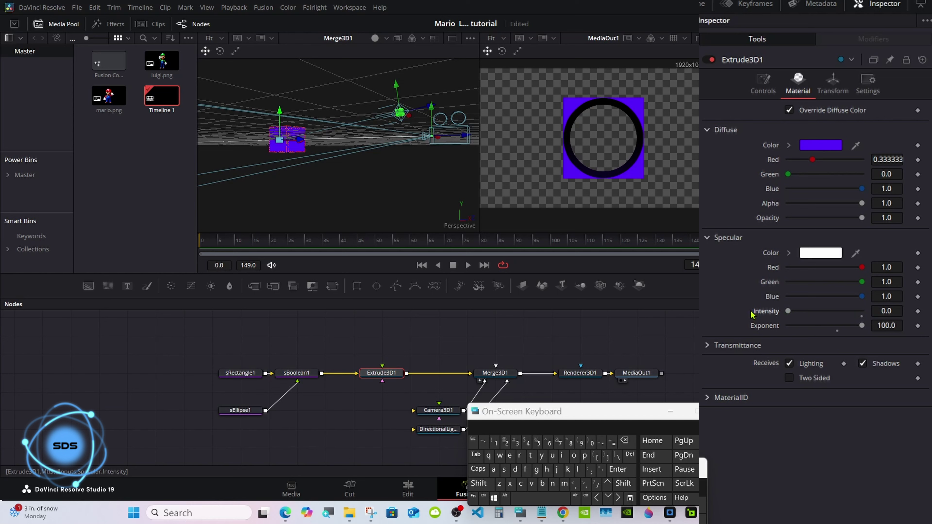